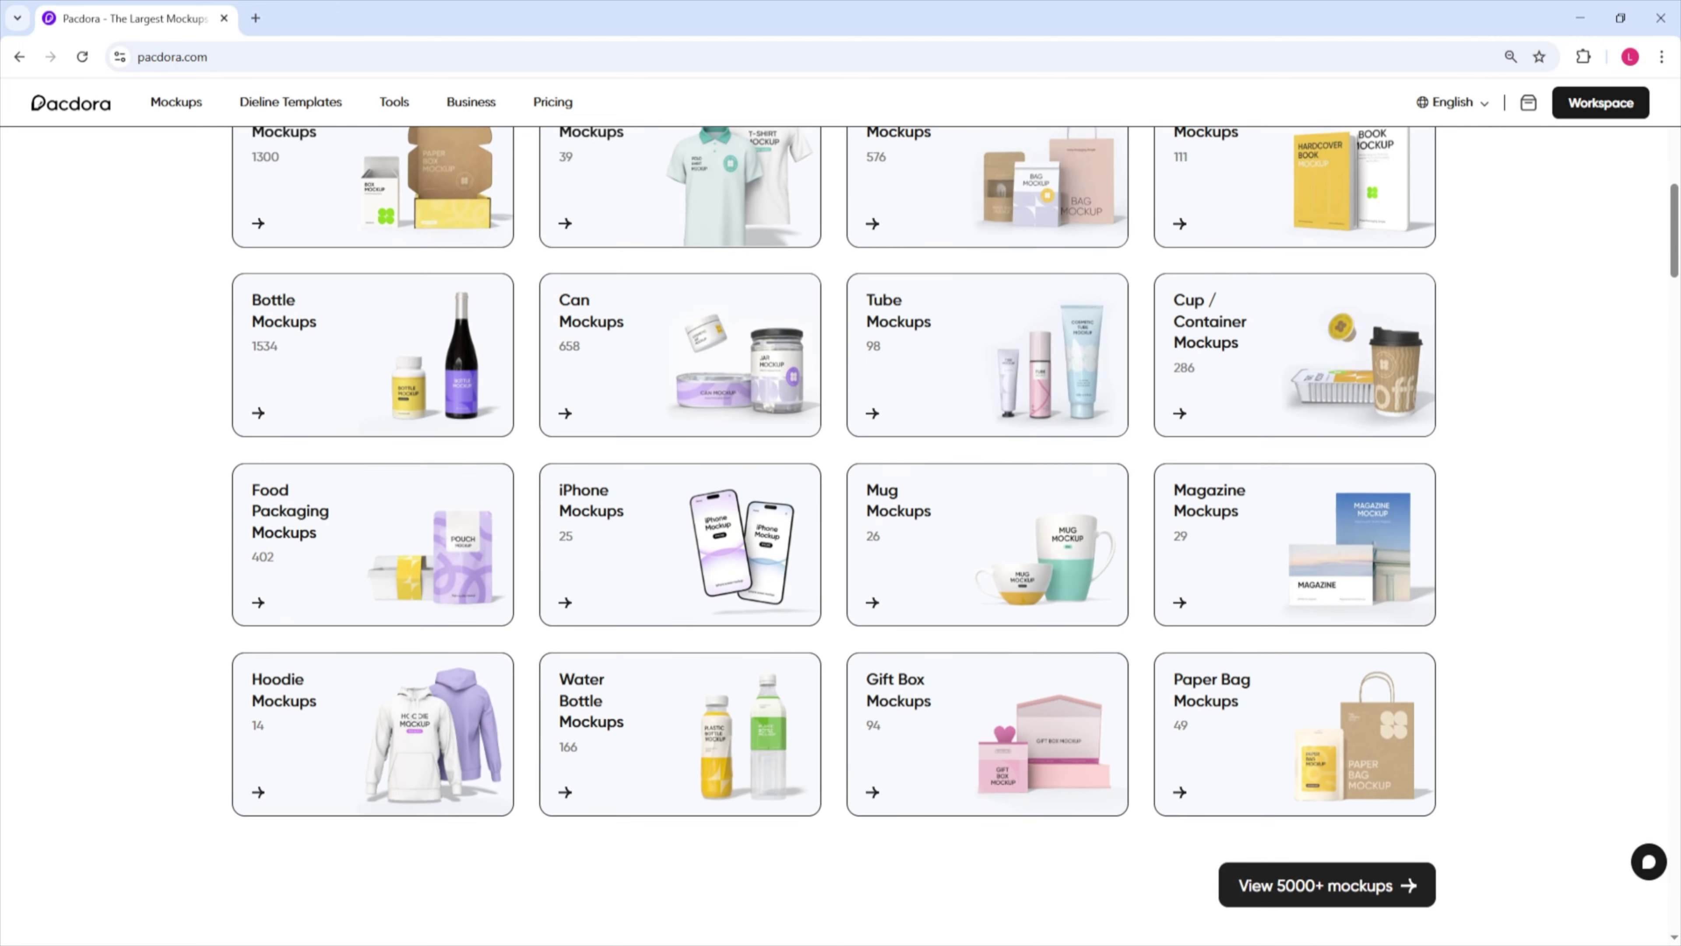
From the Dieline Template Maker library, open the custom dimensions boxes with lid hoarding cartons dieline 160020.
scroll(834, 530, down, 4)
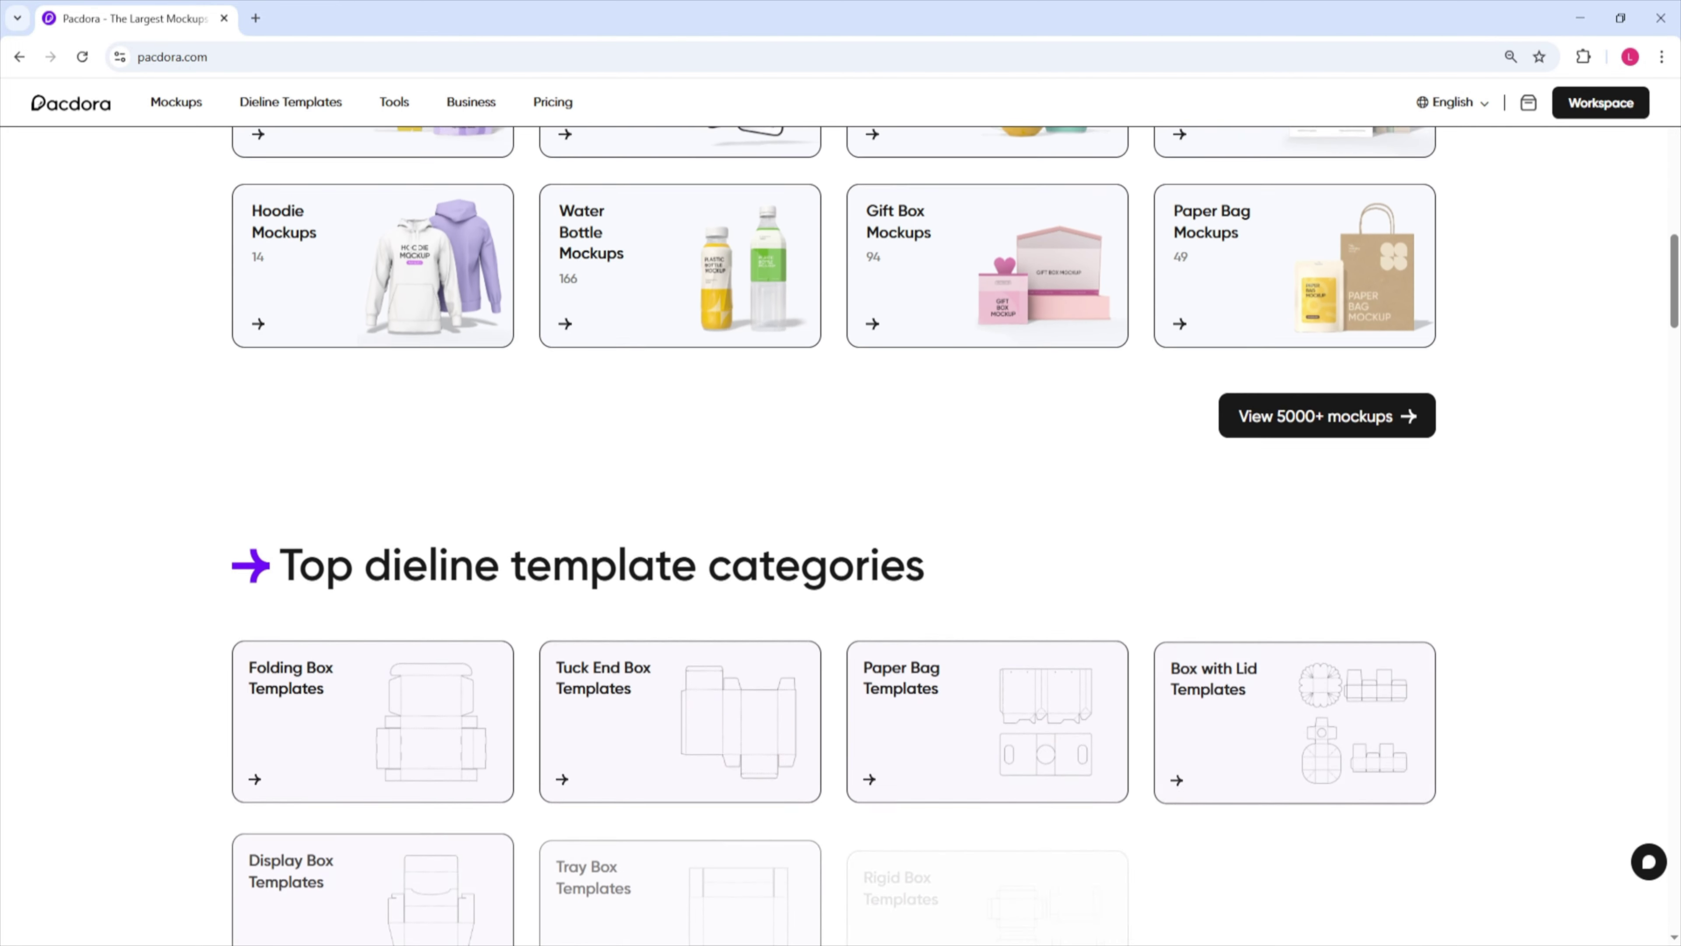
scroll(834, 529, down, 6)
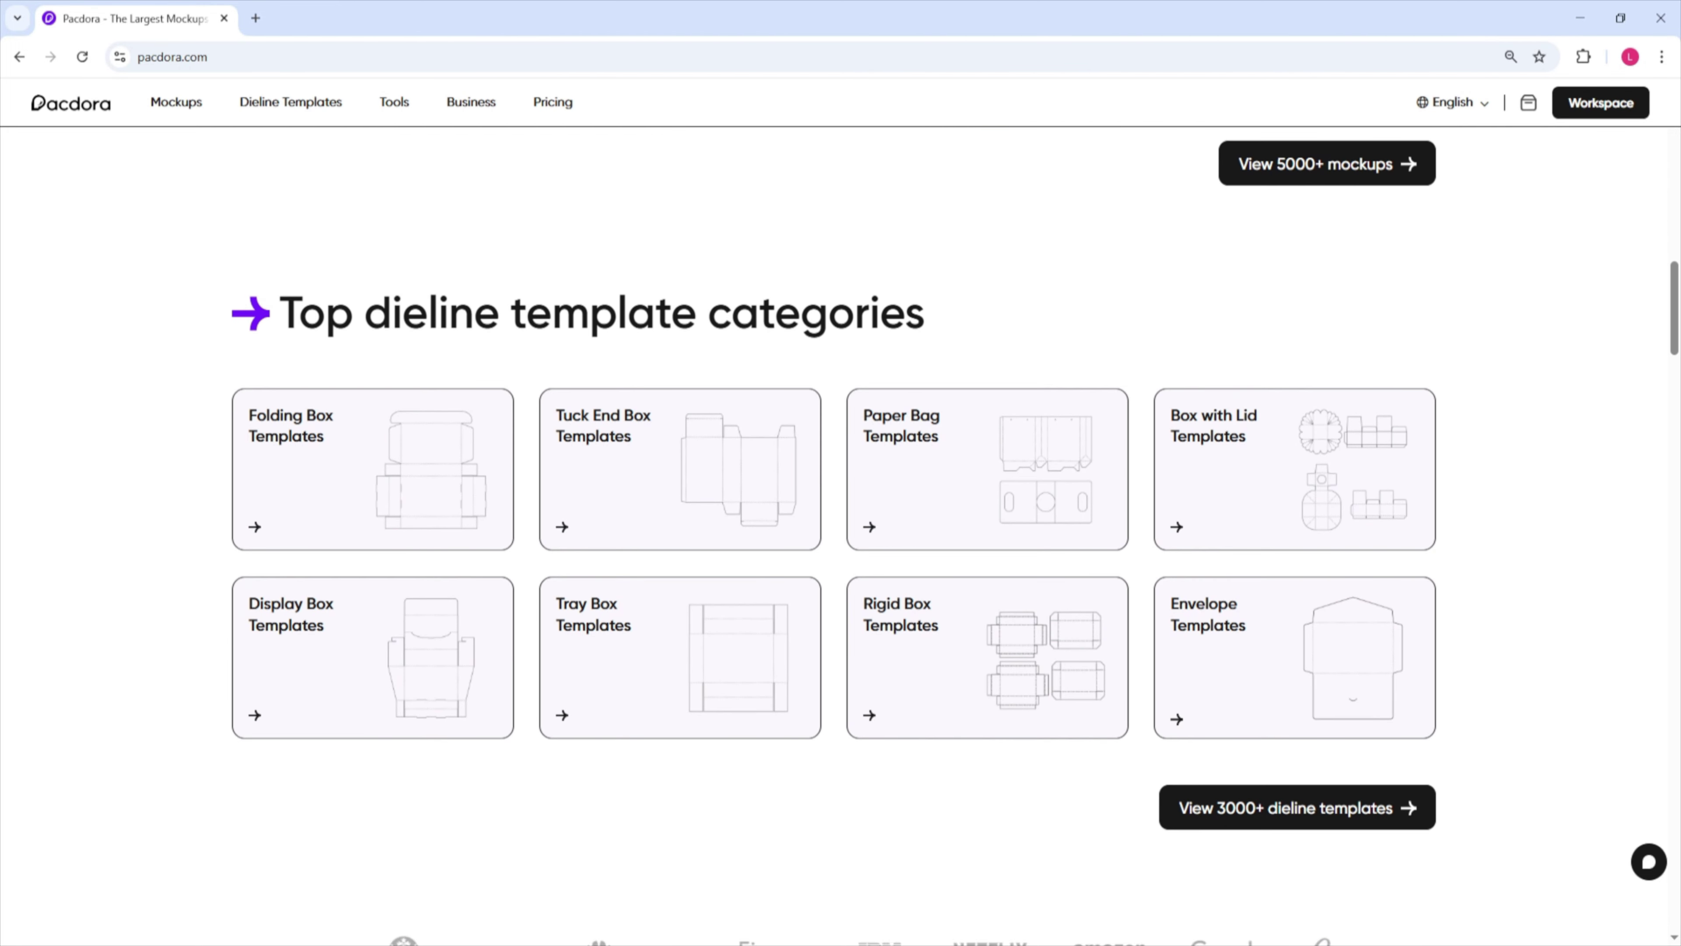
scroll(834, 530, down, 12)
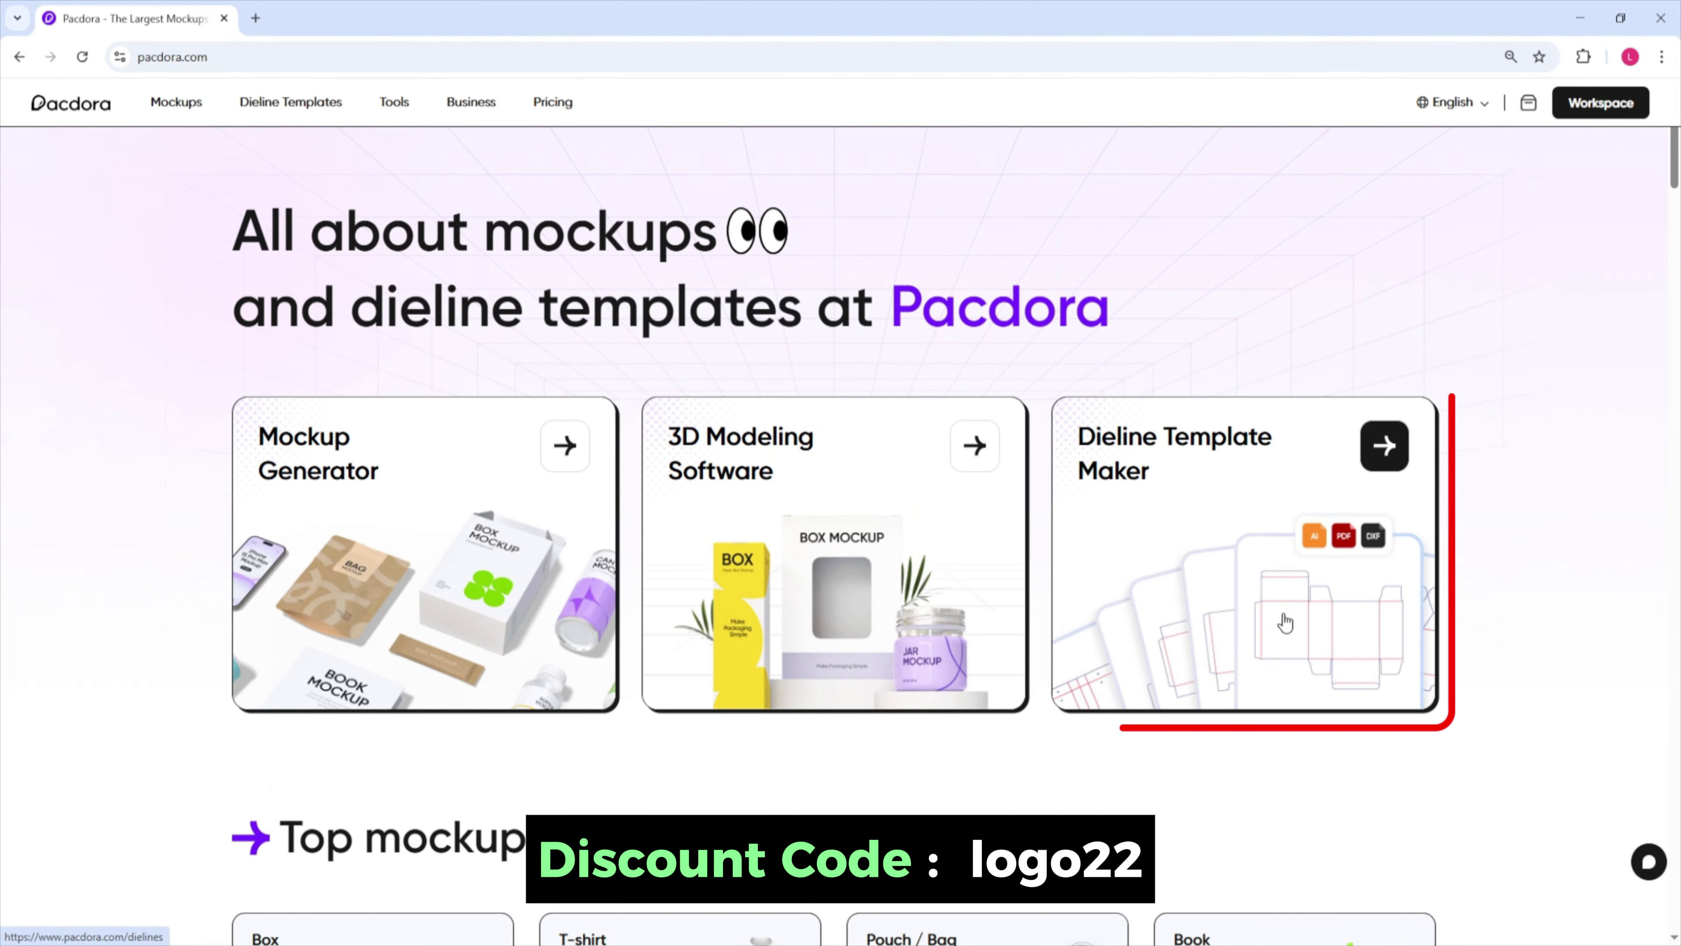
click(1284, 614)
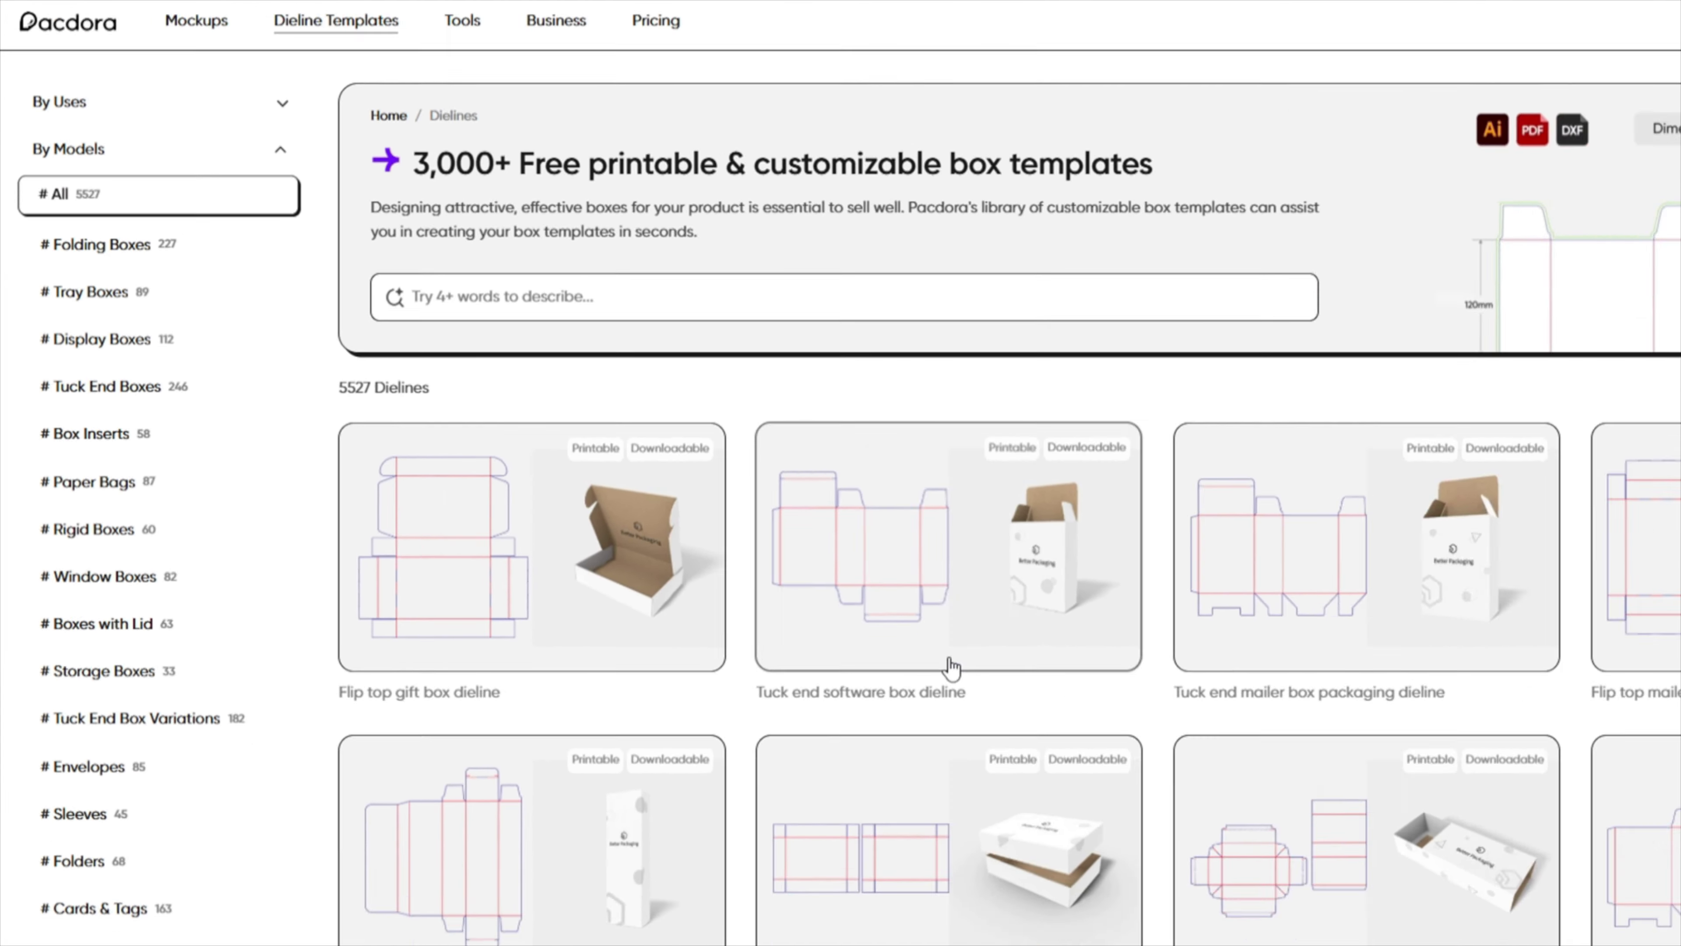
scroll(641, 485, down, 10)
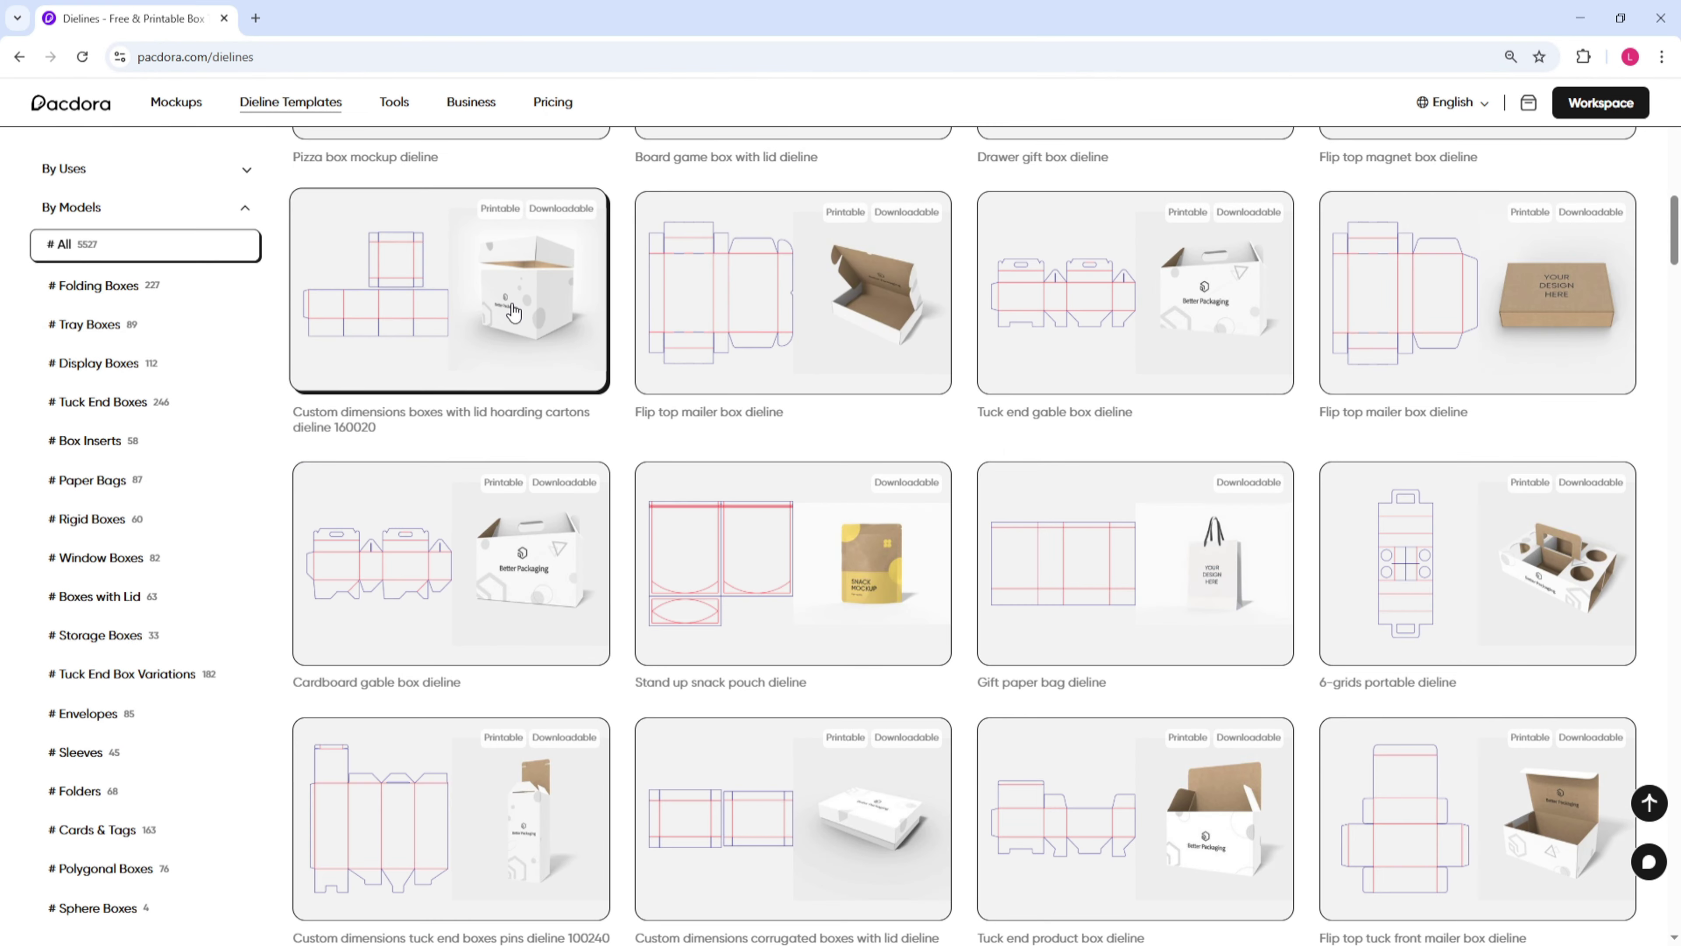
click(513, 304)
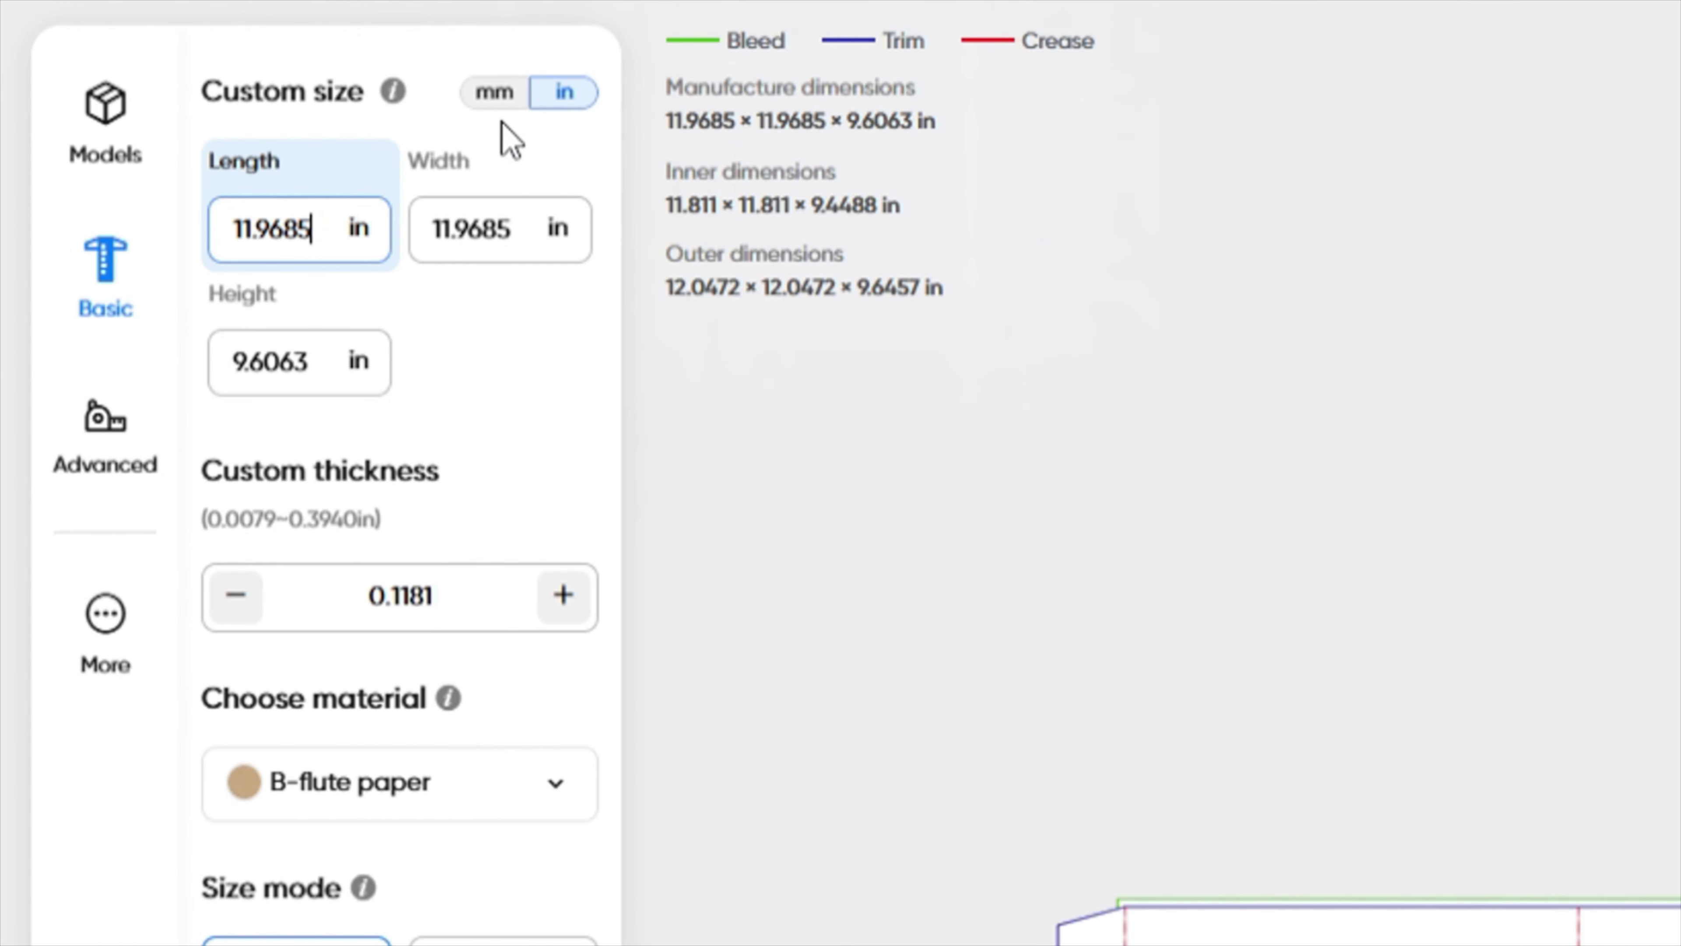
Preview the custom size in millimetres, return it to inches, and download the box dieline as an AI file.
click(496, 93)
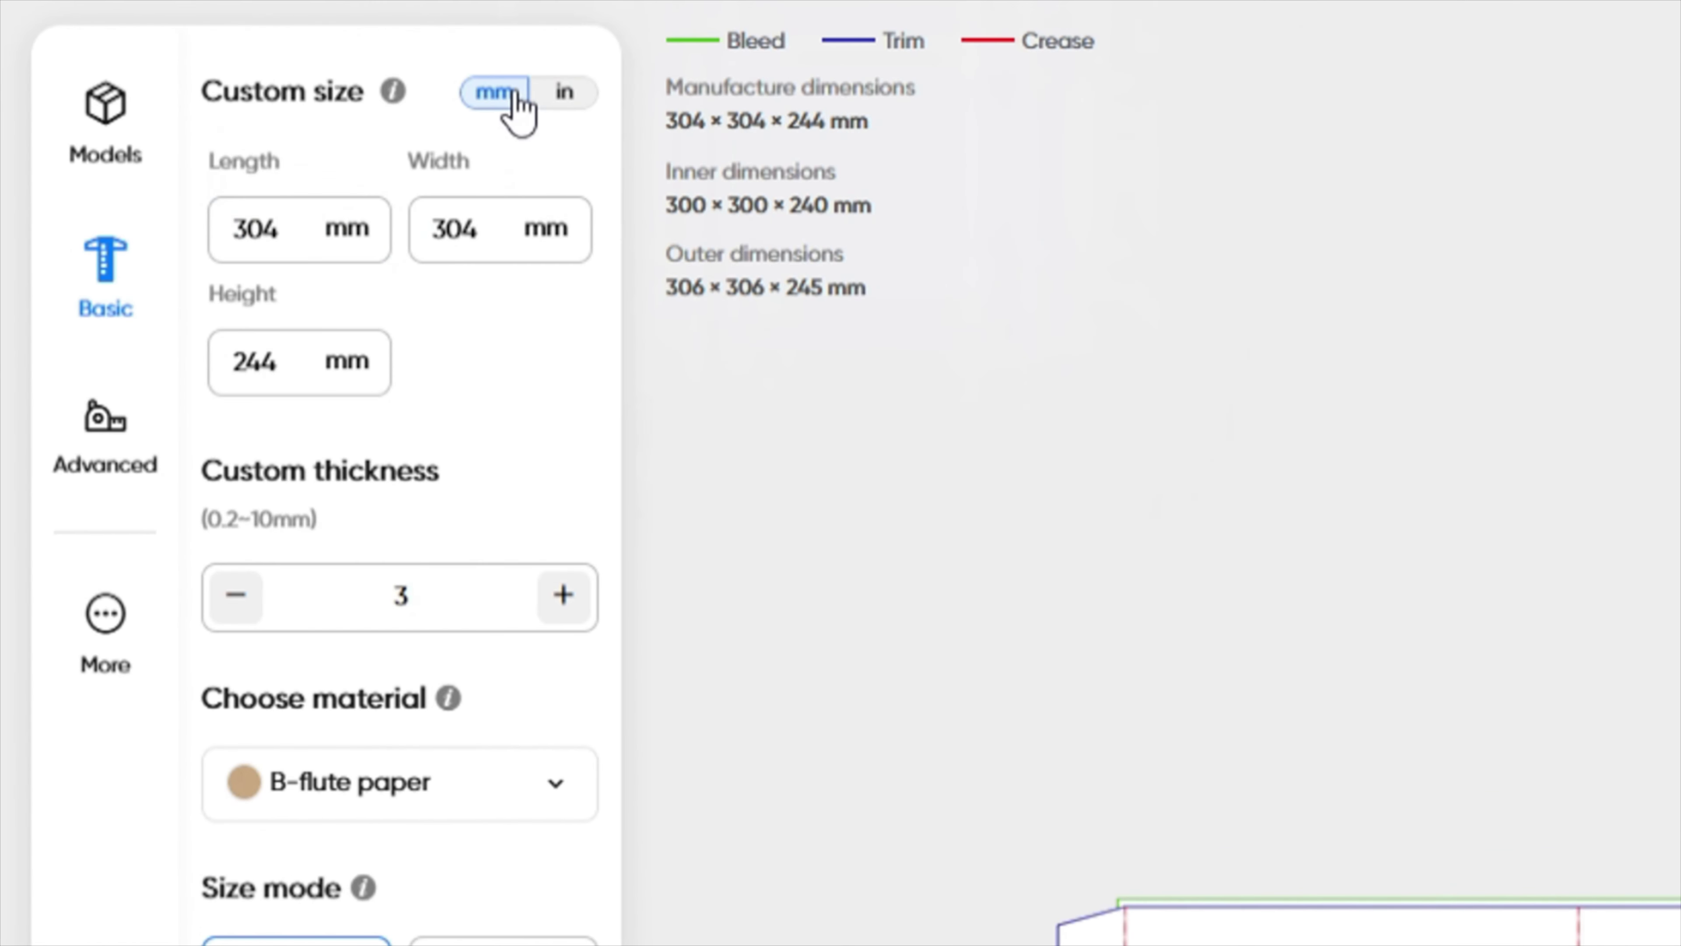
click(559, 95)
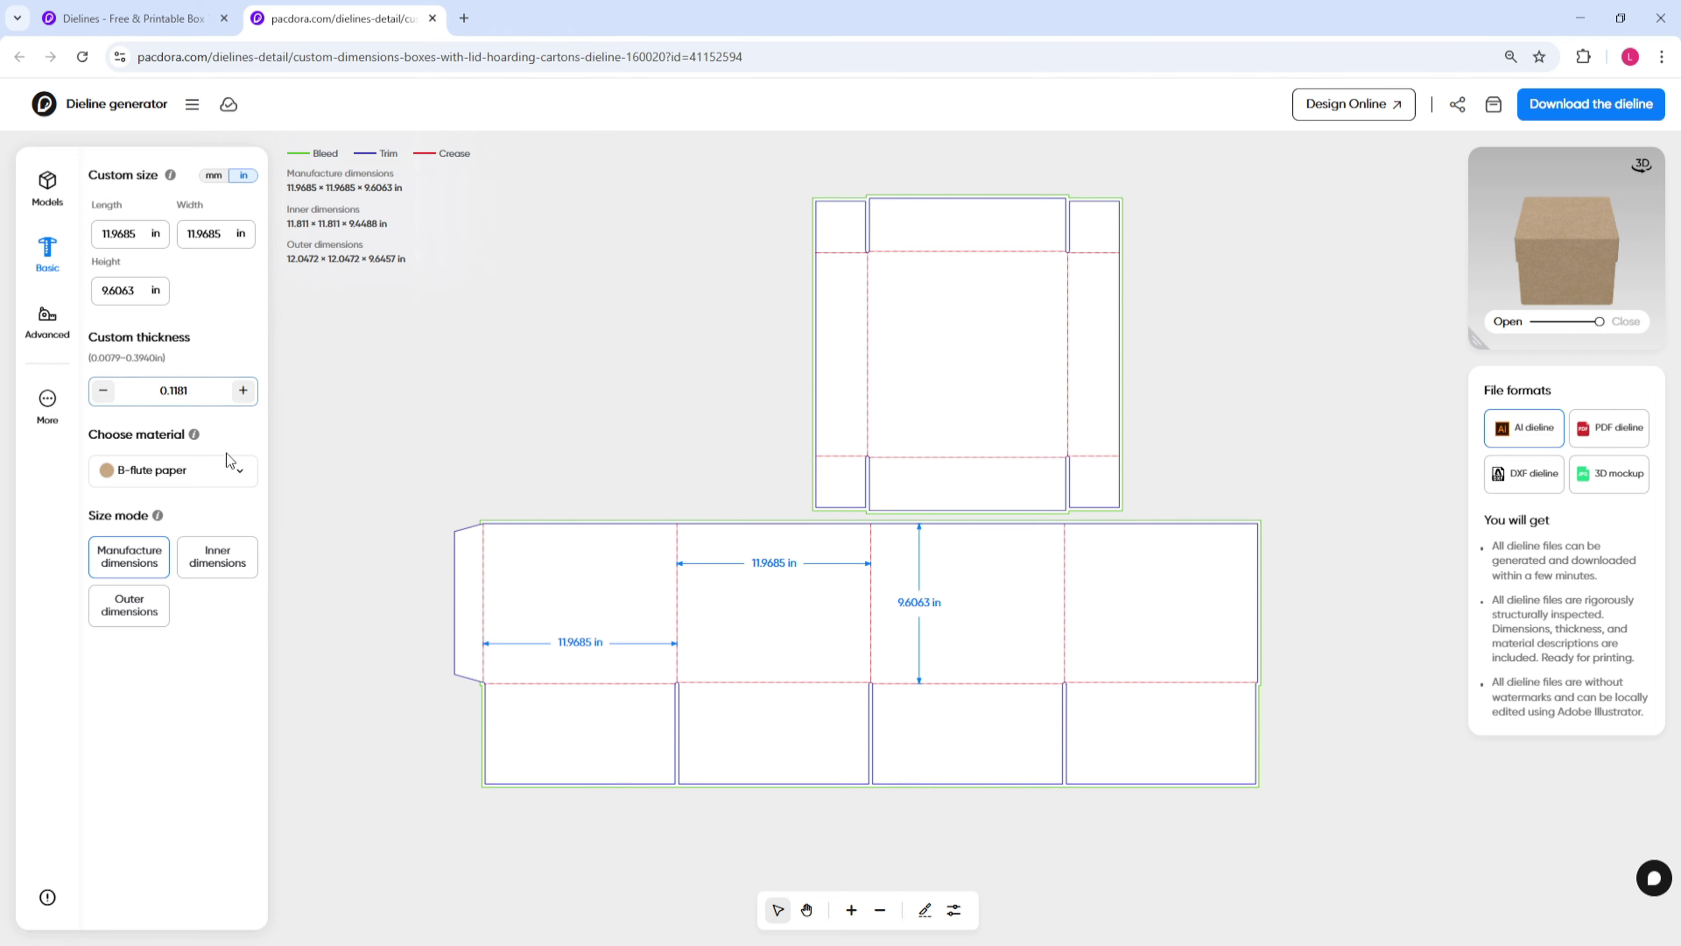
click(229, 466)
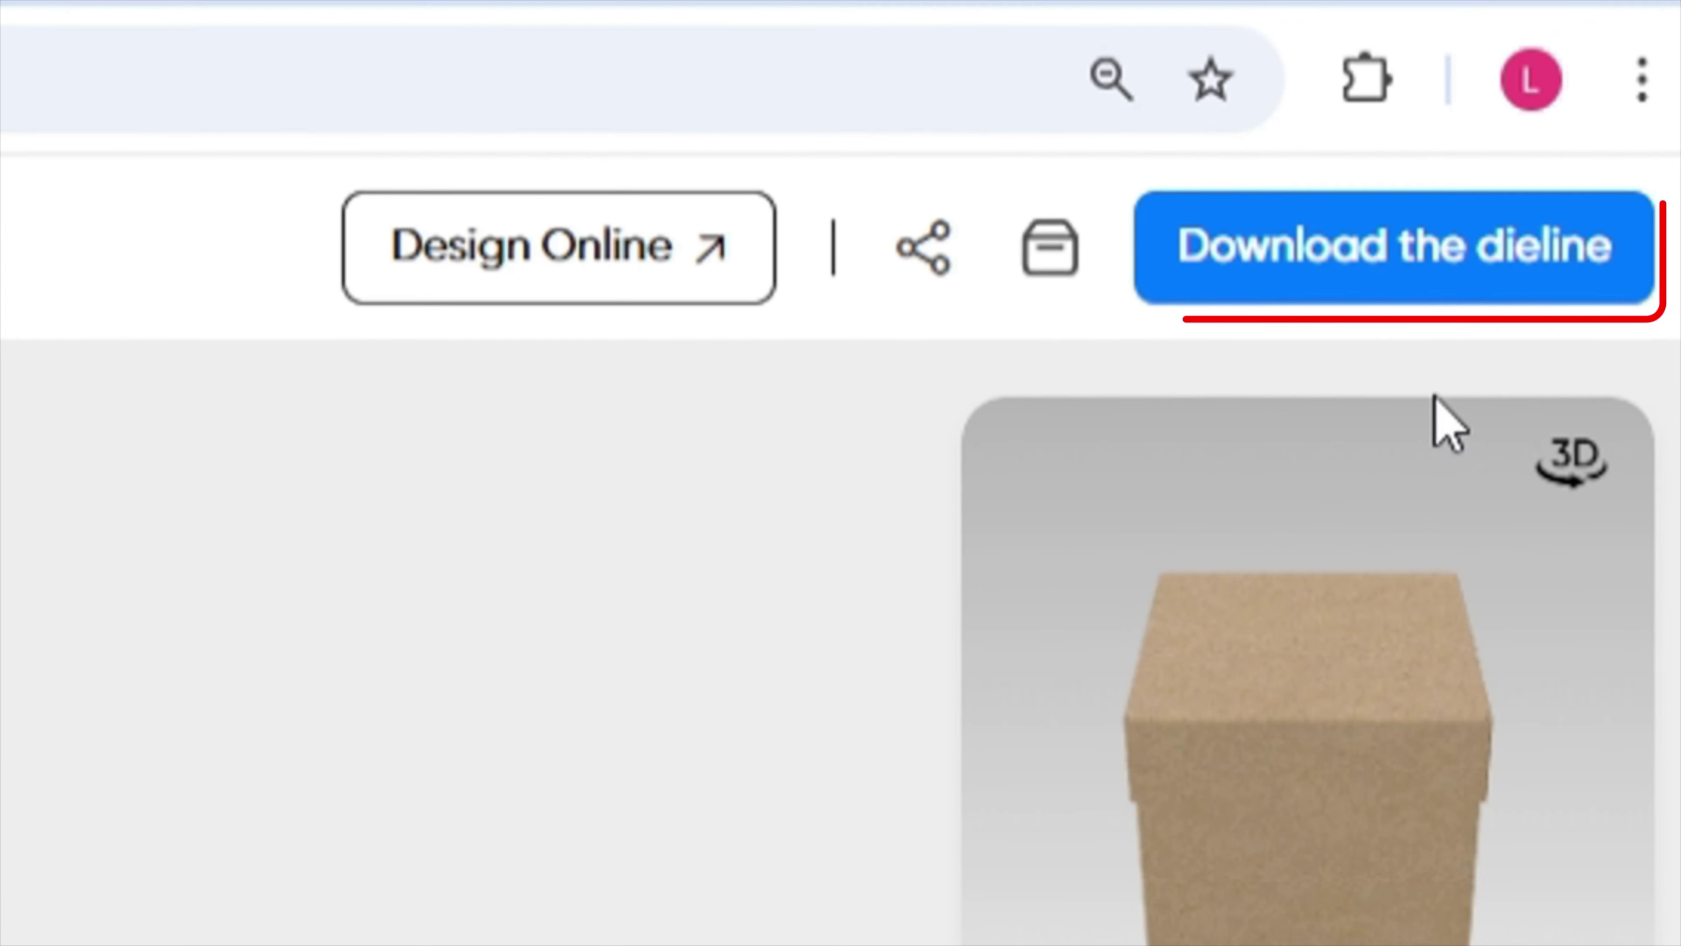
click(1390, 248)
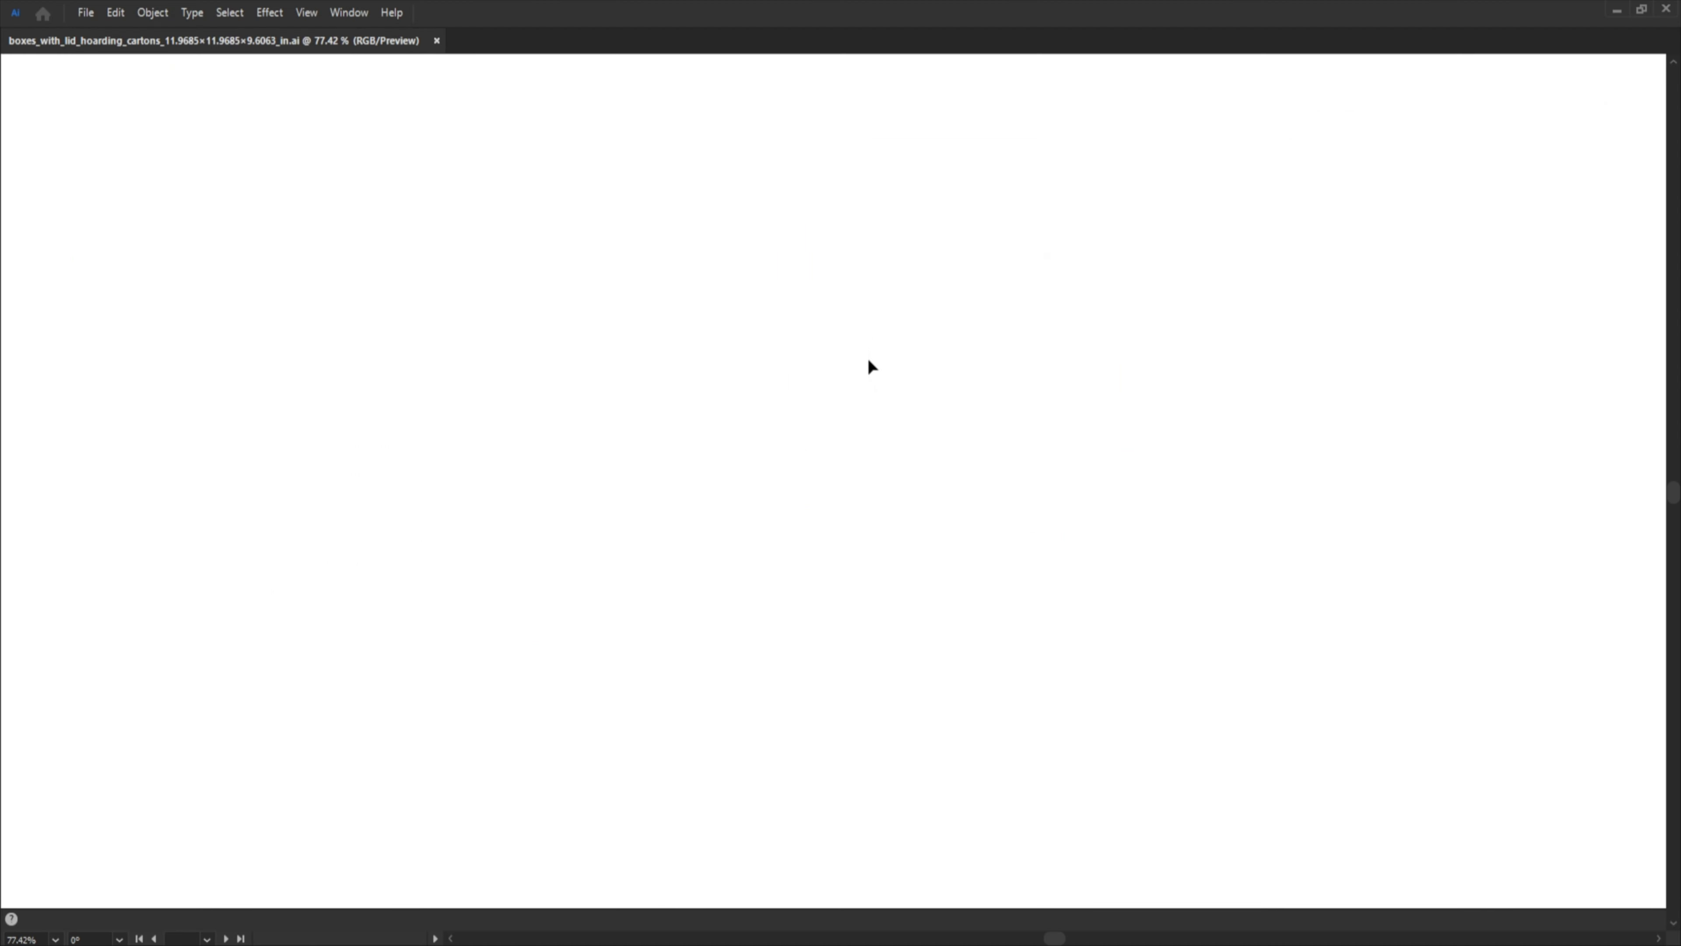
Switch to Illustrator and examine the downloaded box dieline and its dieline information.
drag(487, 225, 807, 380)
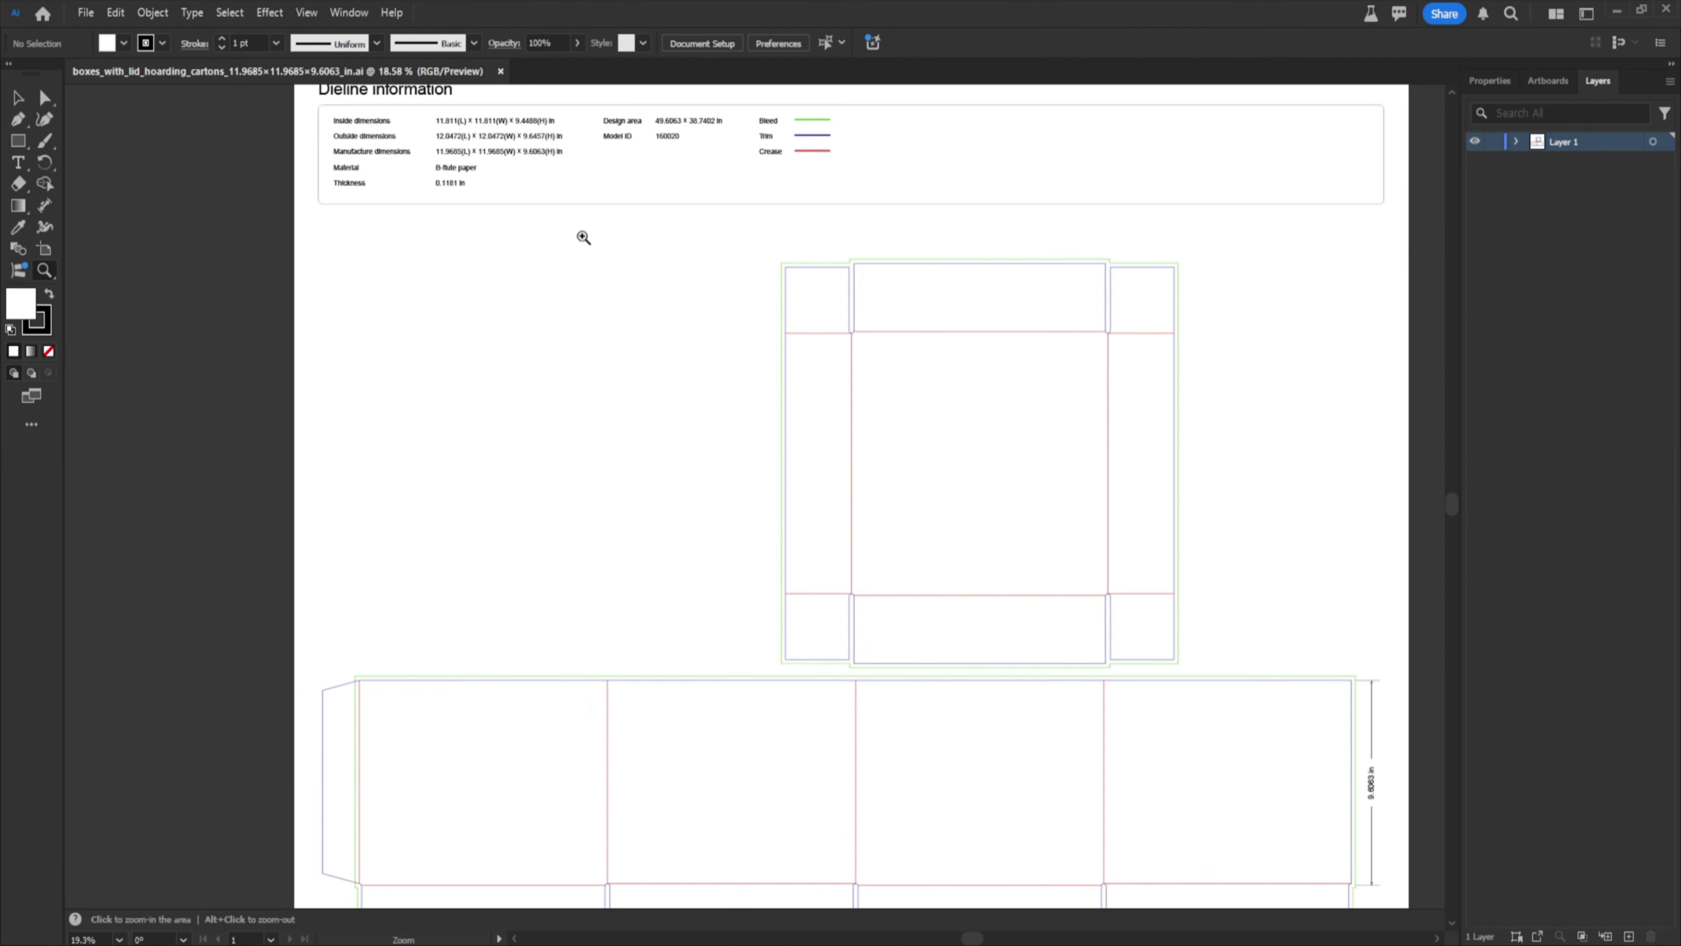
scroll(661, 329, up, 2)
scroll(661, 328, up, 3)
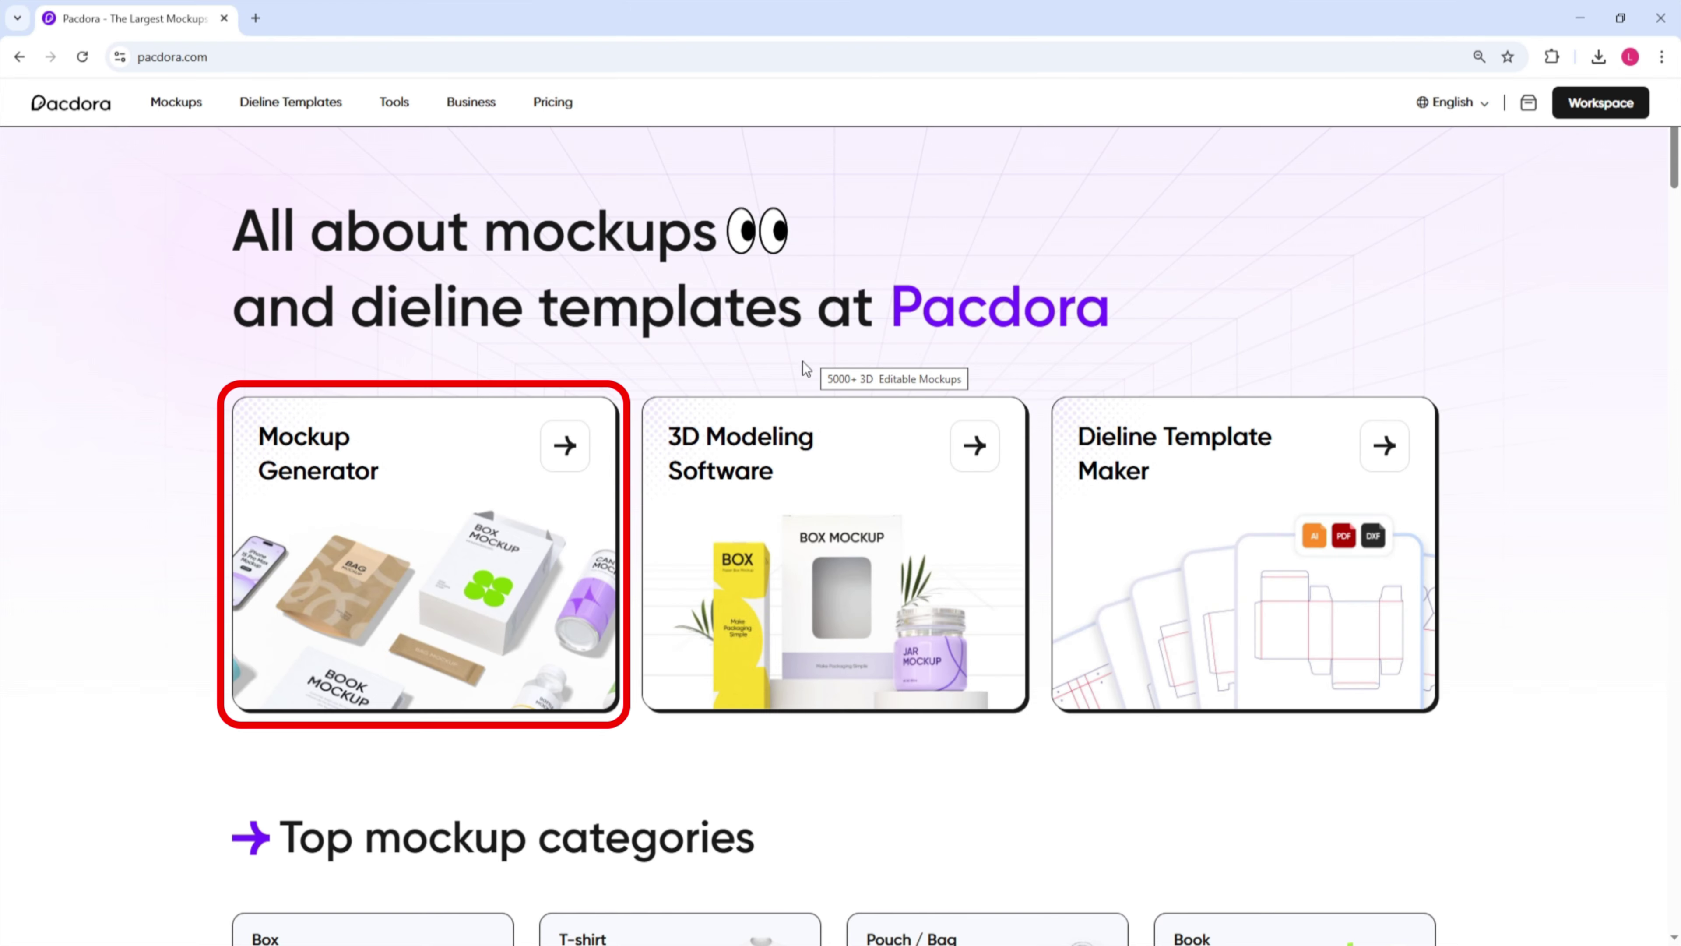
Return to Pacdora in the browser and open the Doypack food bag mockup from the Mockup Generator library.
click(564, 443)
scroll(583, 402, down, 3)
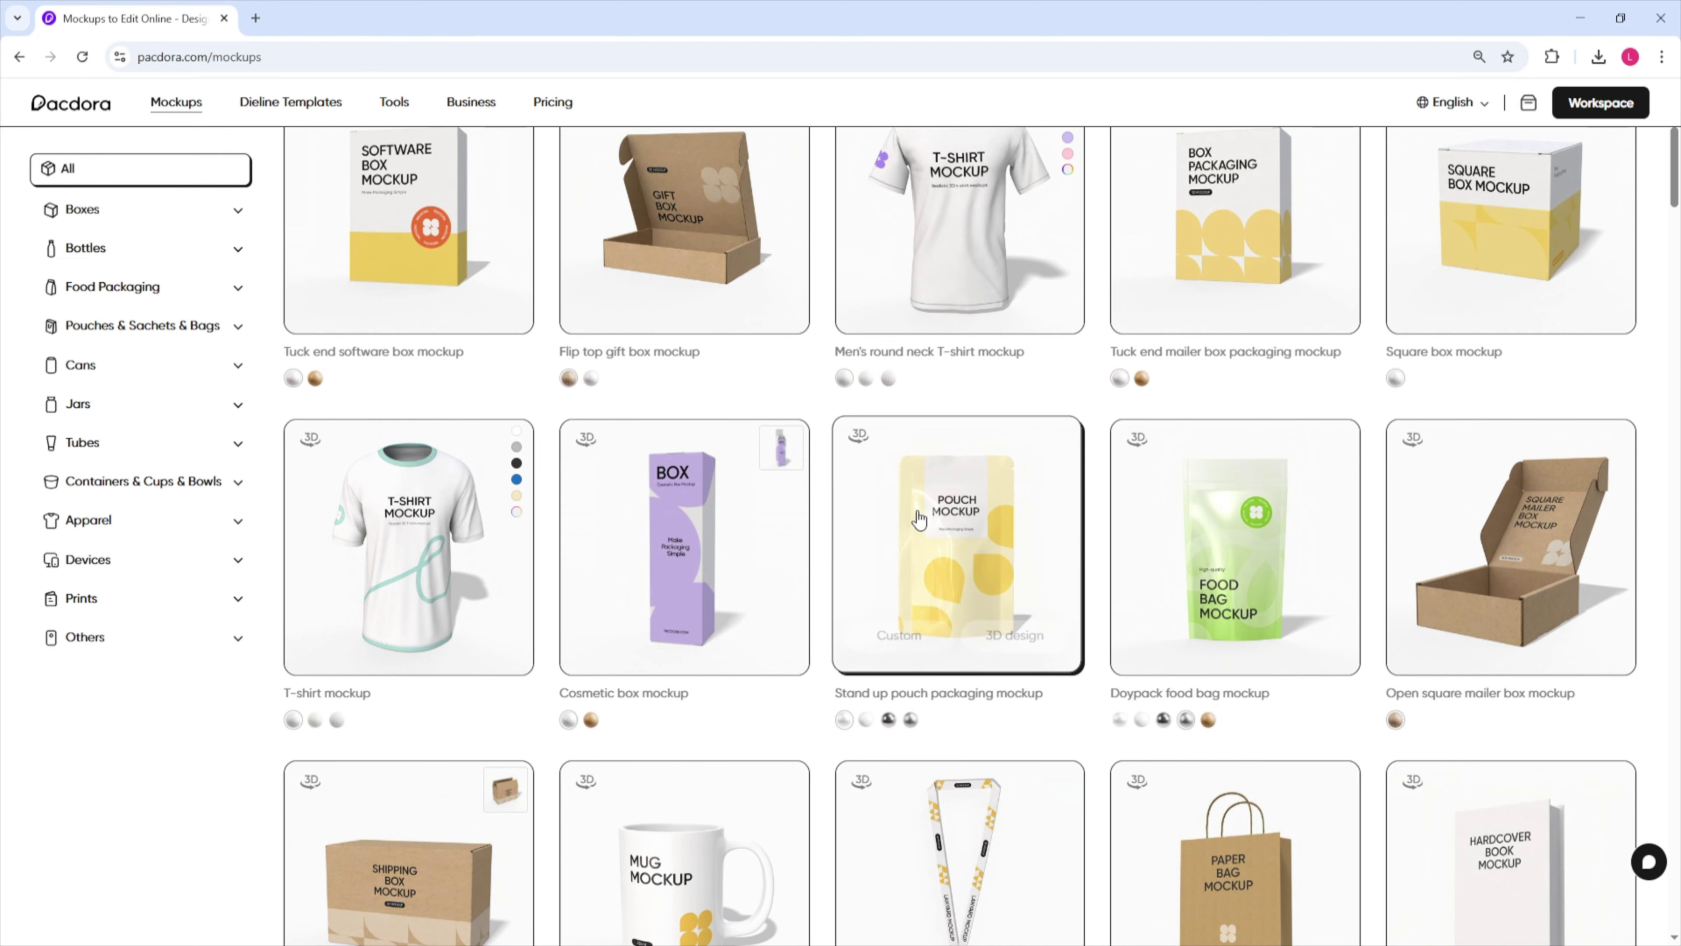
click(1266, 533)
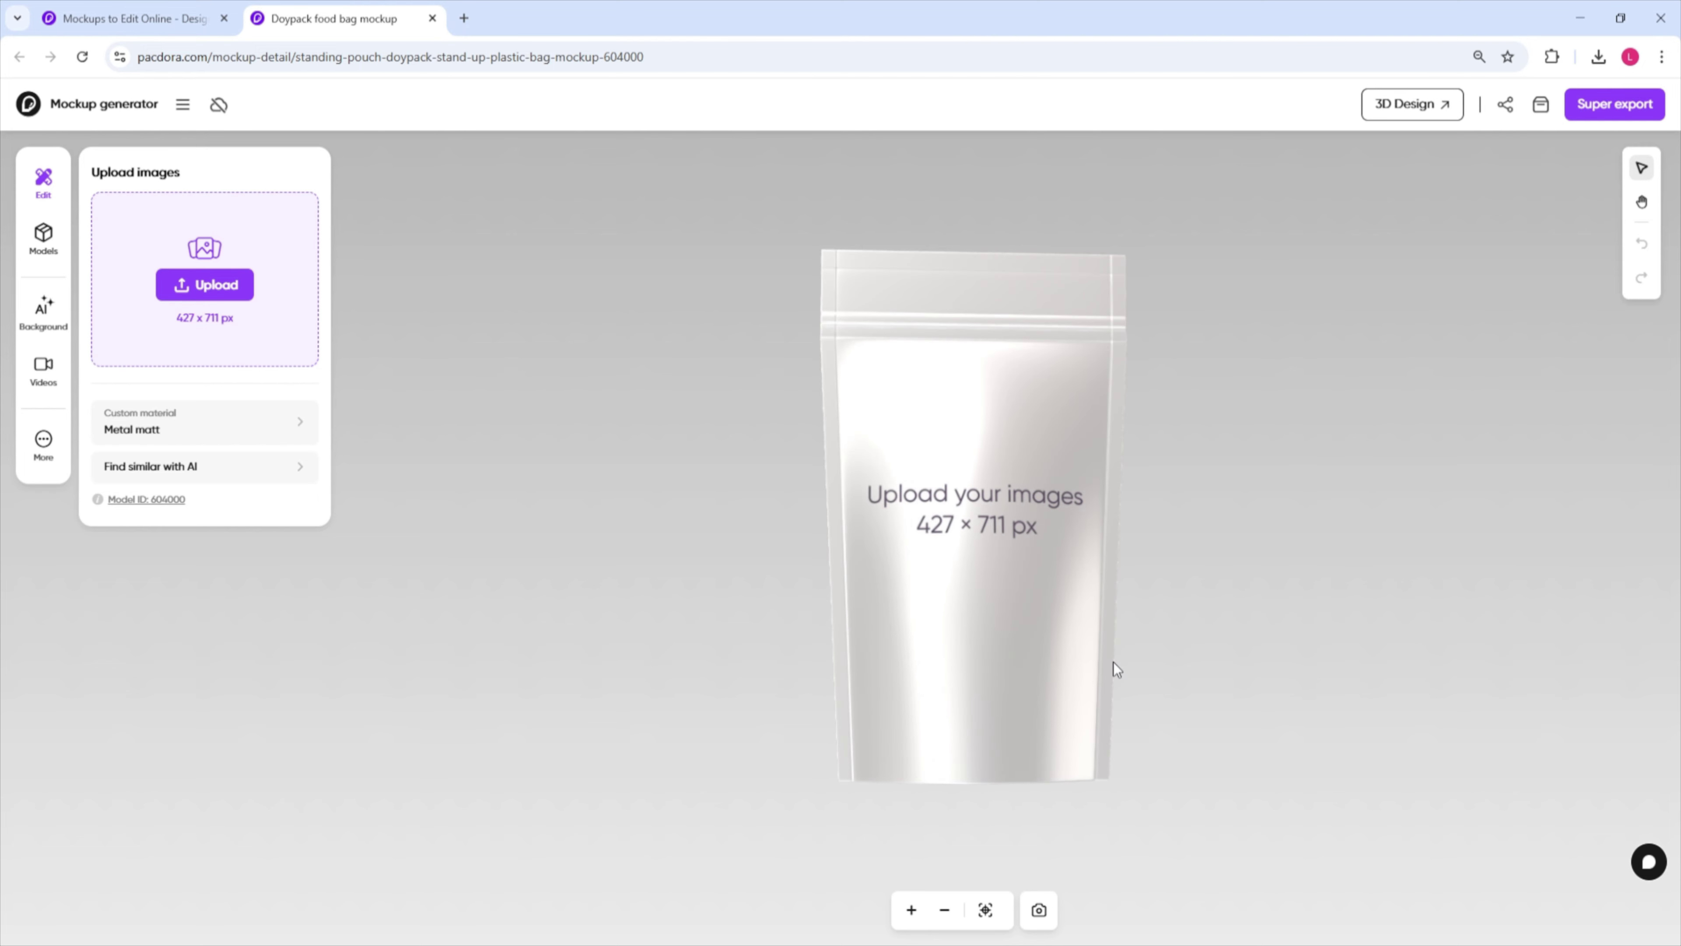
Upload the image file 4285274 from the best-coffe-town-background folder to the pouch mockup.
click(220, 297)
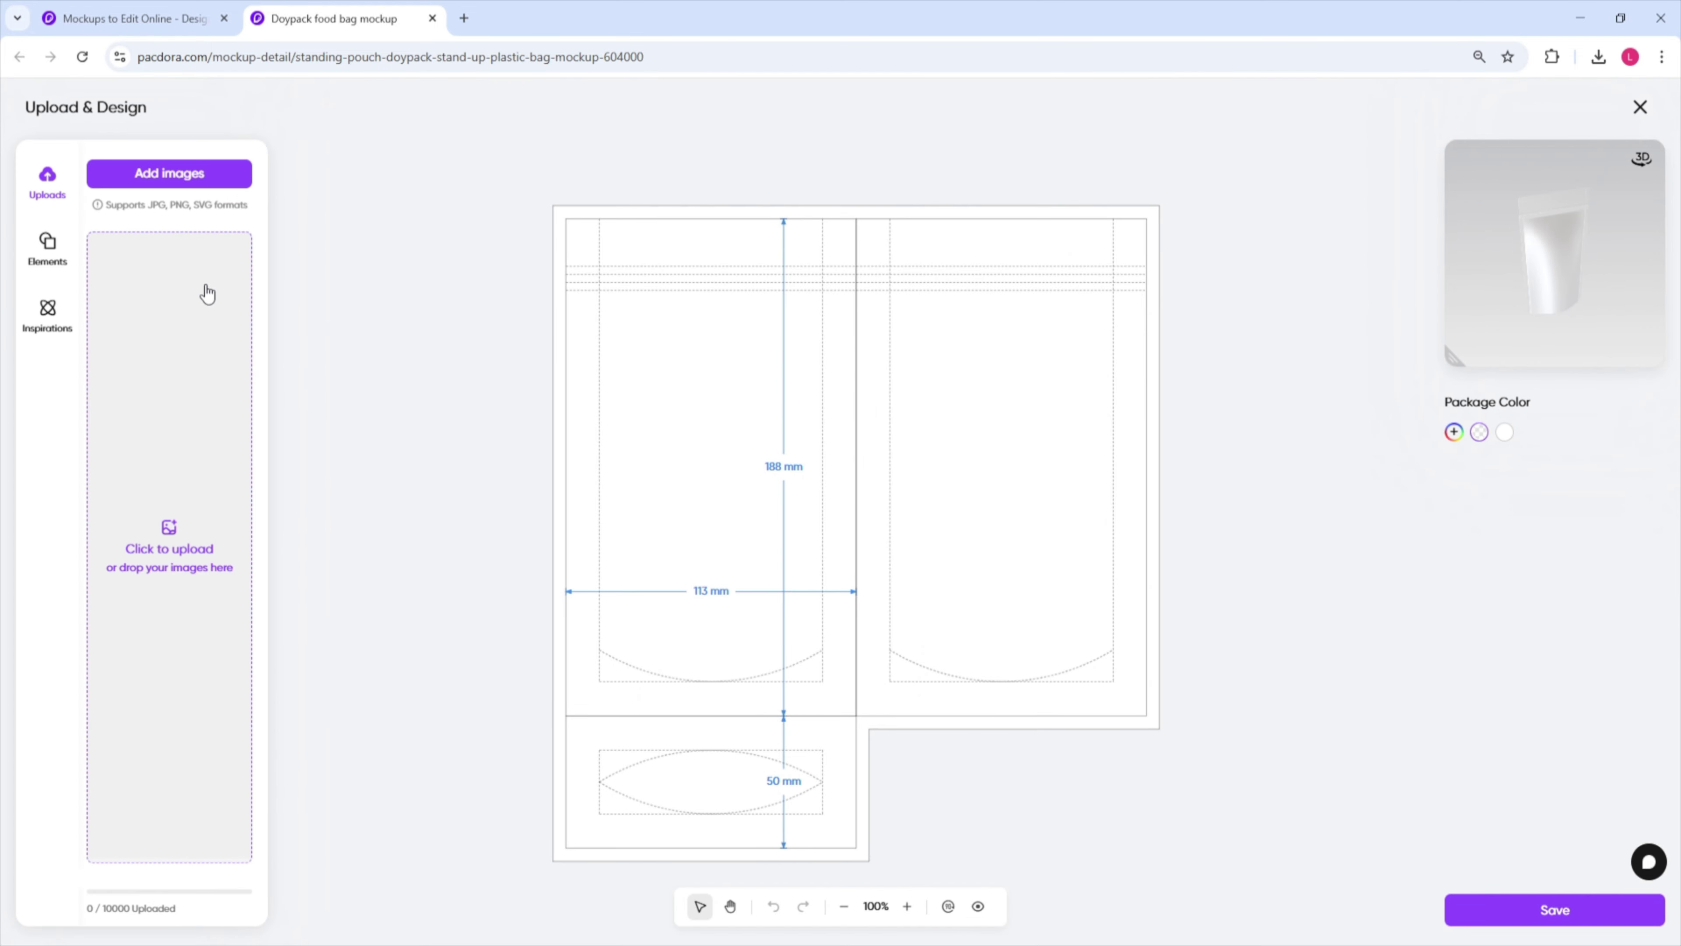
click(206, 284)
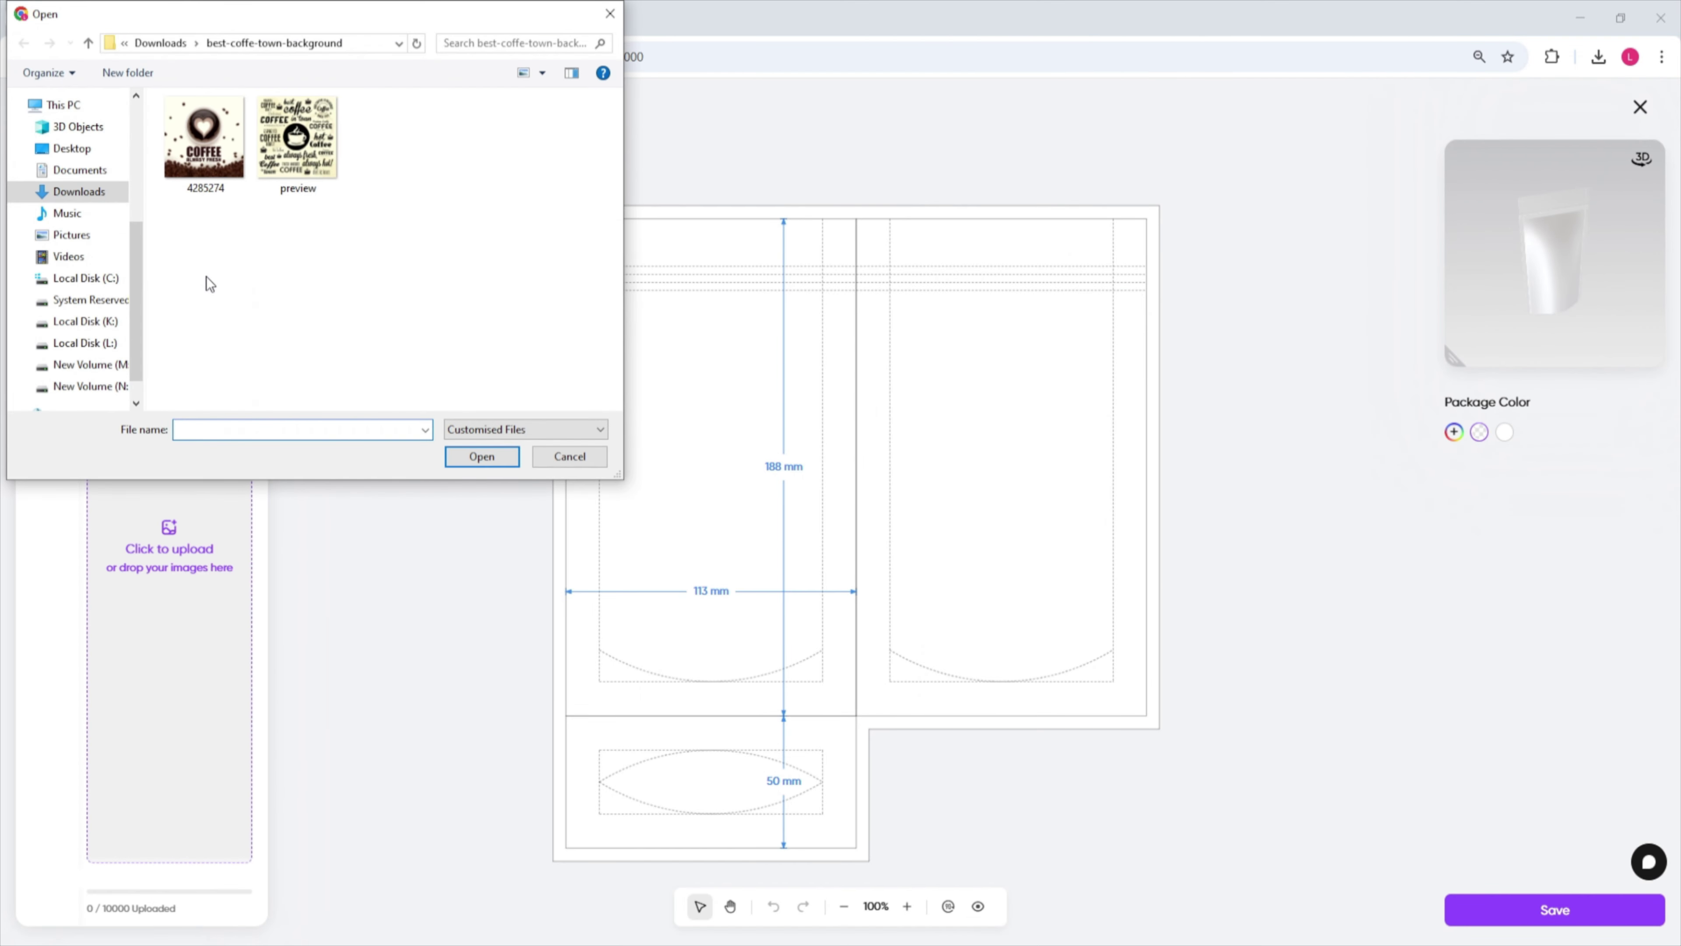
click(223, 166)
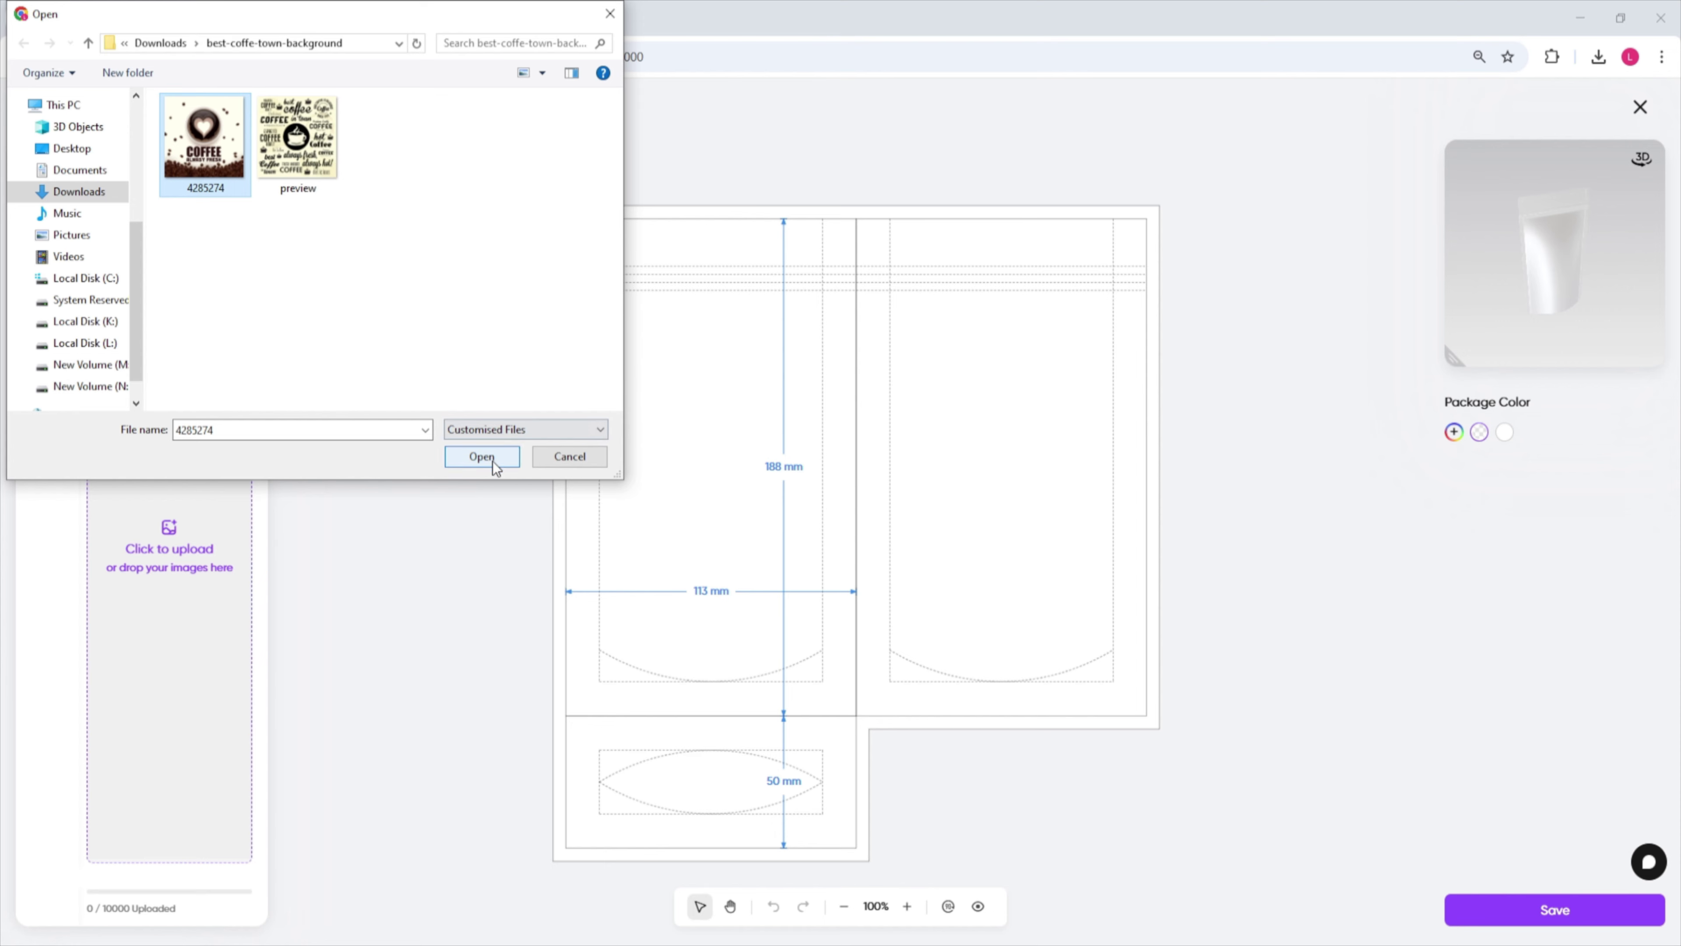
click(481, 456)
Move and resize the coffee image so it fills the pouch's first 113 by 188 mm panel.
drag(800, 528, 712, 382)
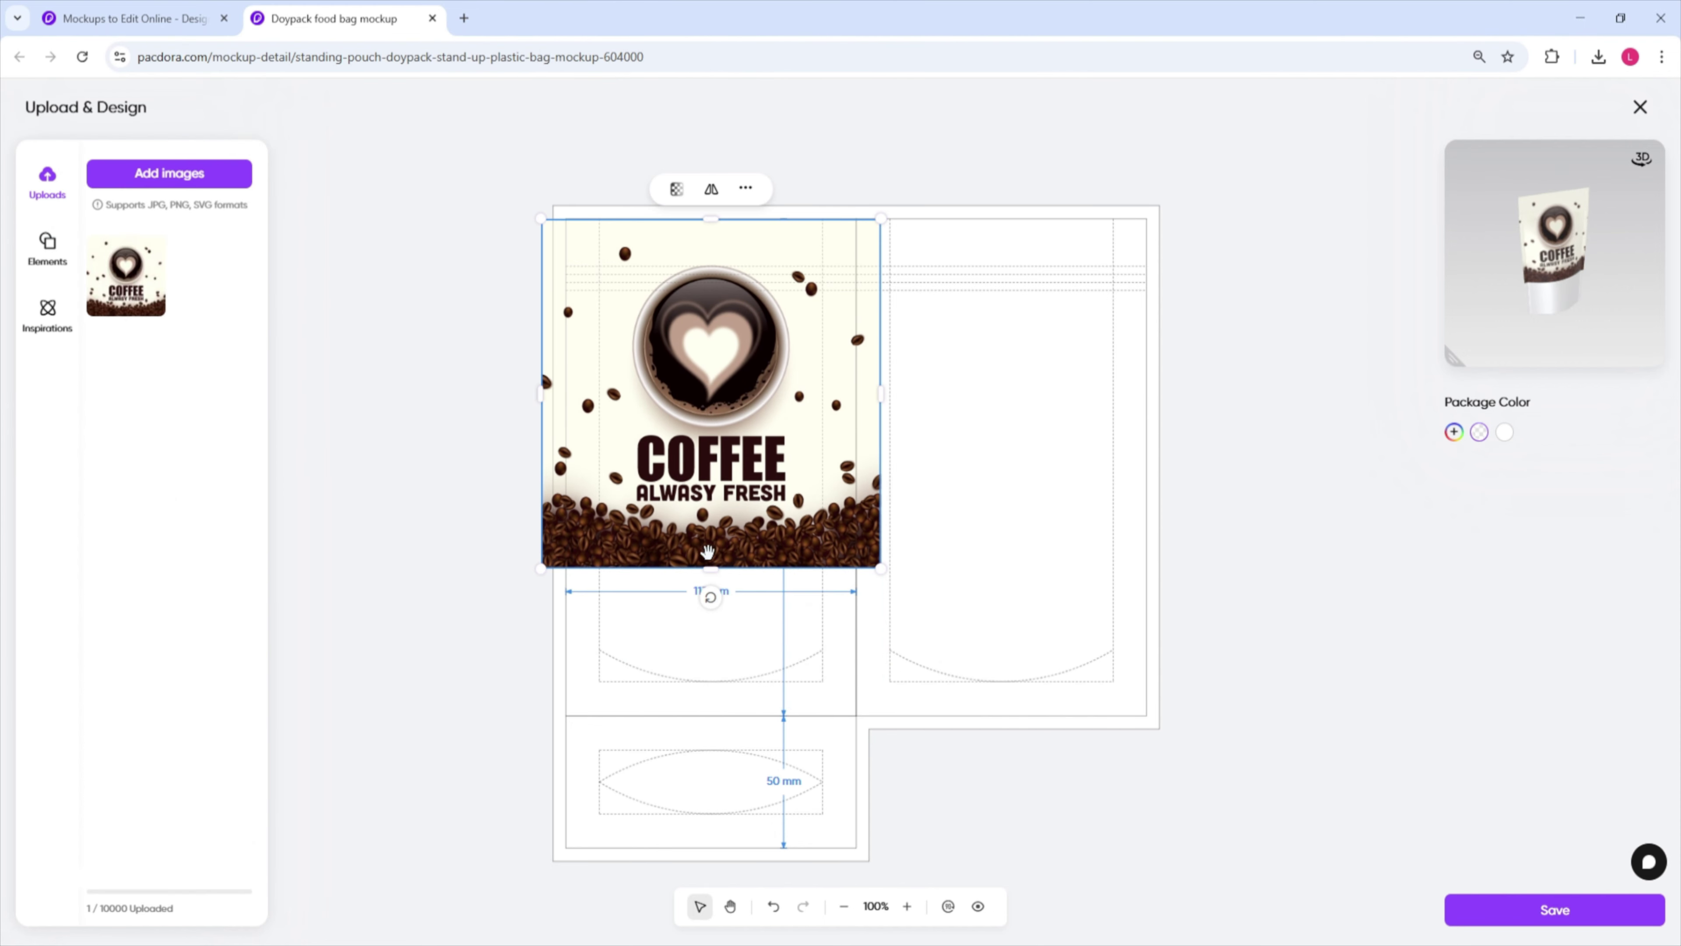
drag(875, 564, 841, 549)
drag(543, 542, 566, 517)
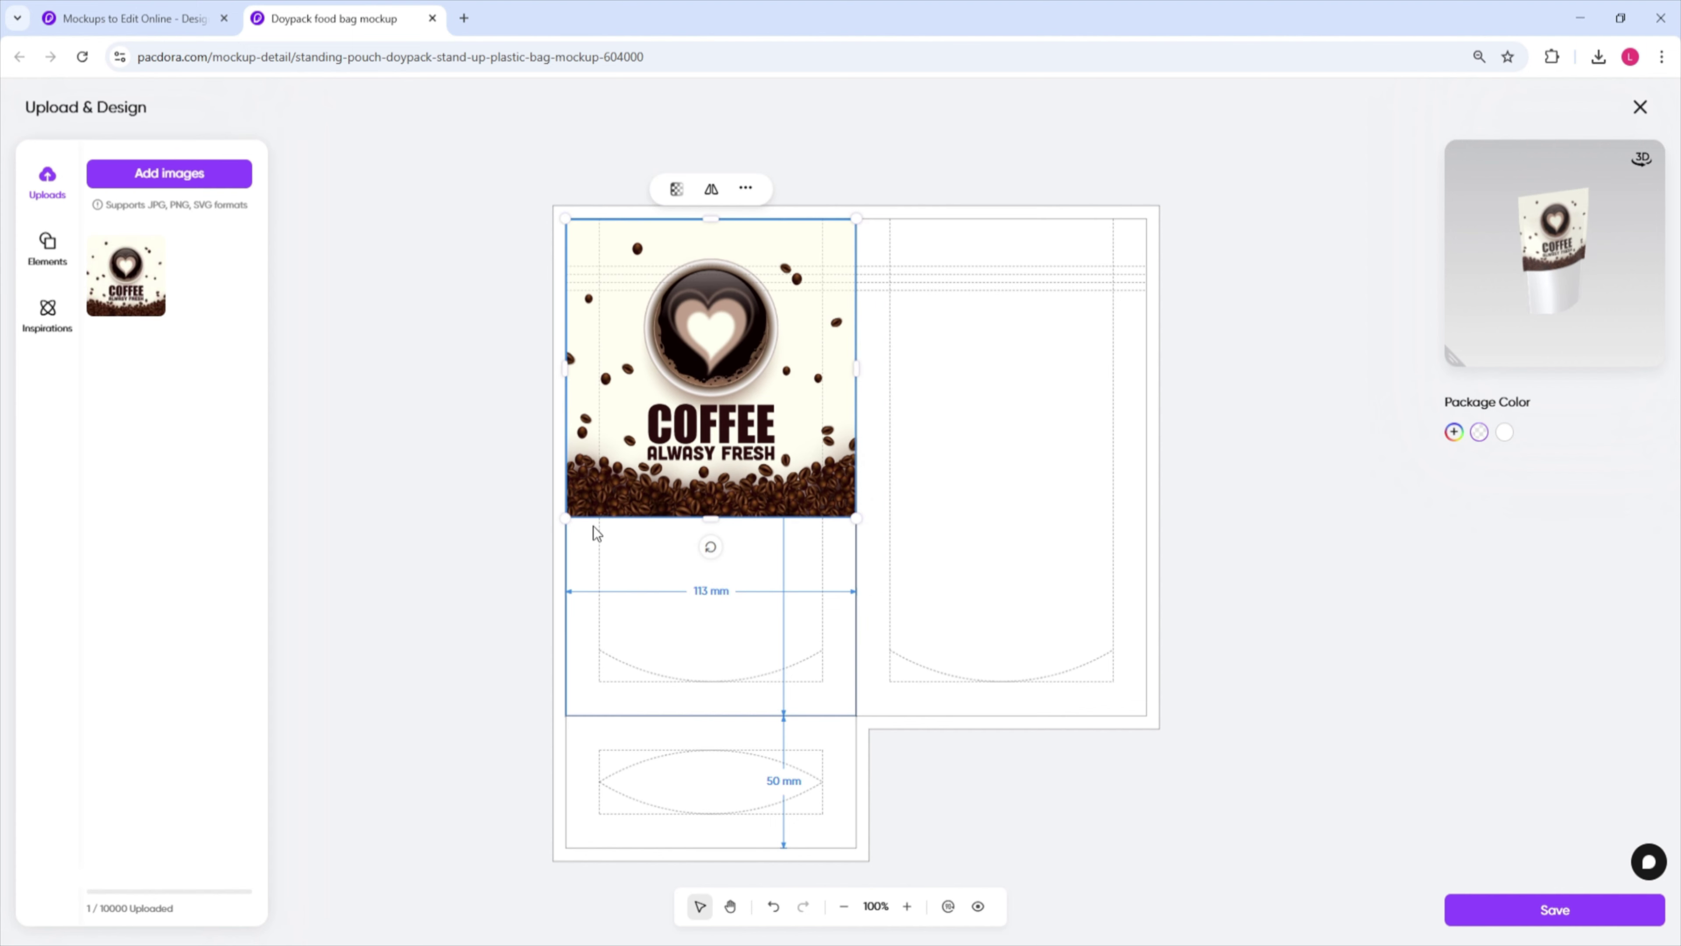
drag(713, 515, 703, 713)
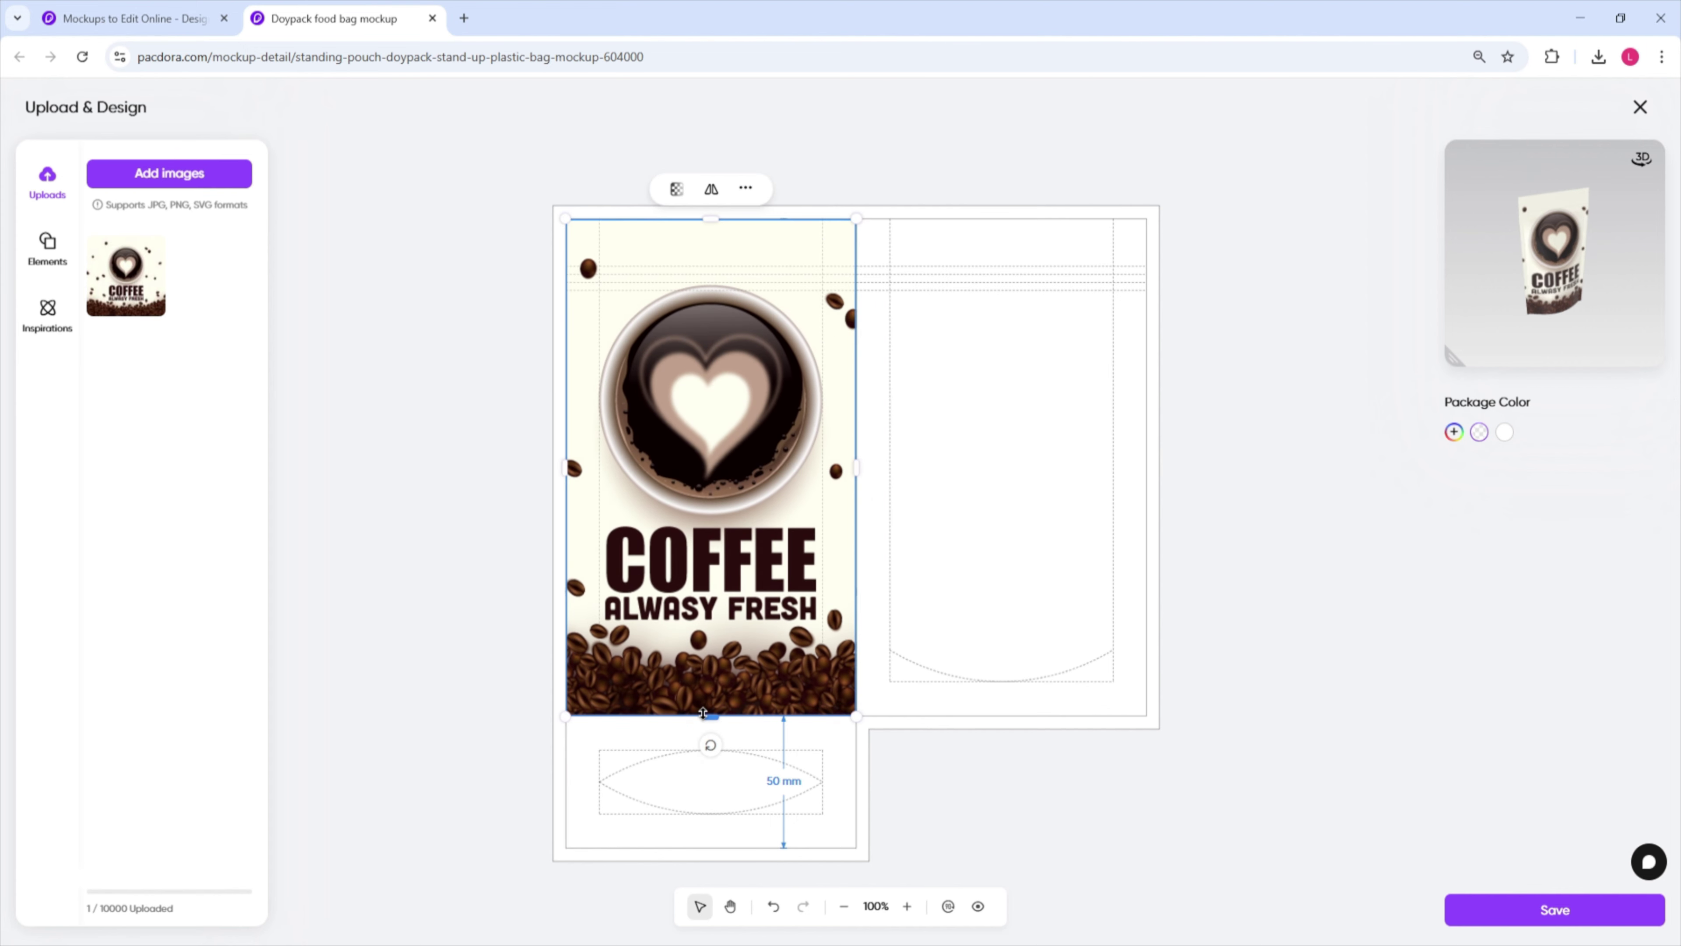
Duplicate the coffee image and align the copy over the adjacent empty pouch panel.
click(746, 189)
click(761, 235)
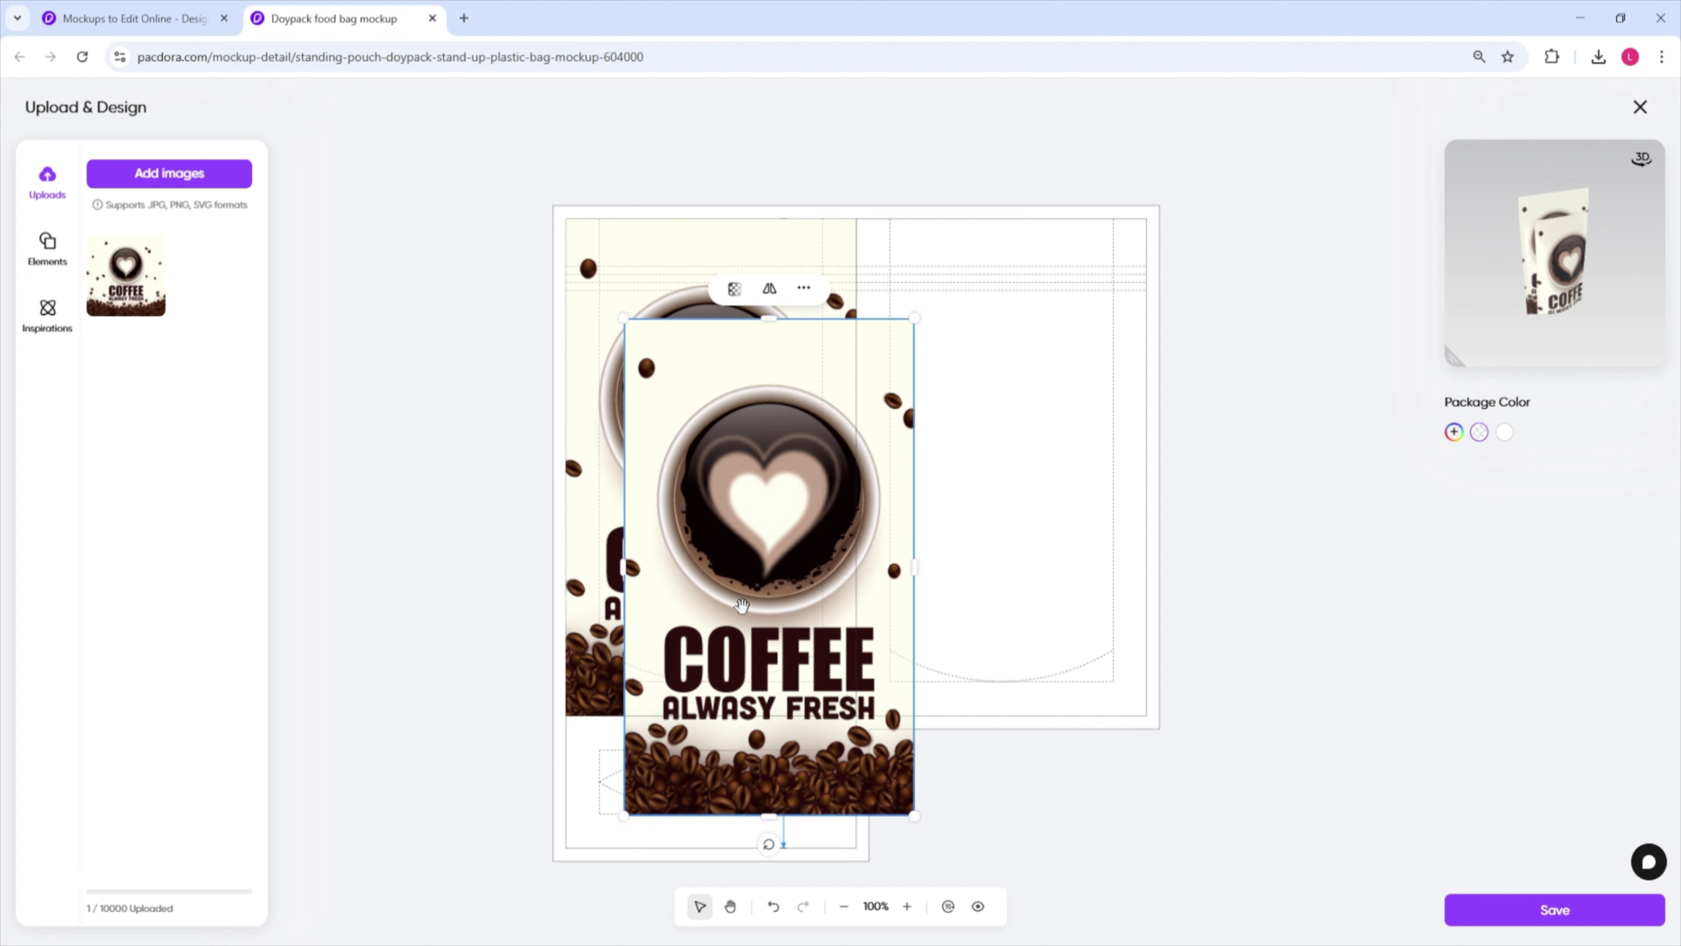
drag(740, 608, 973, 509)
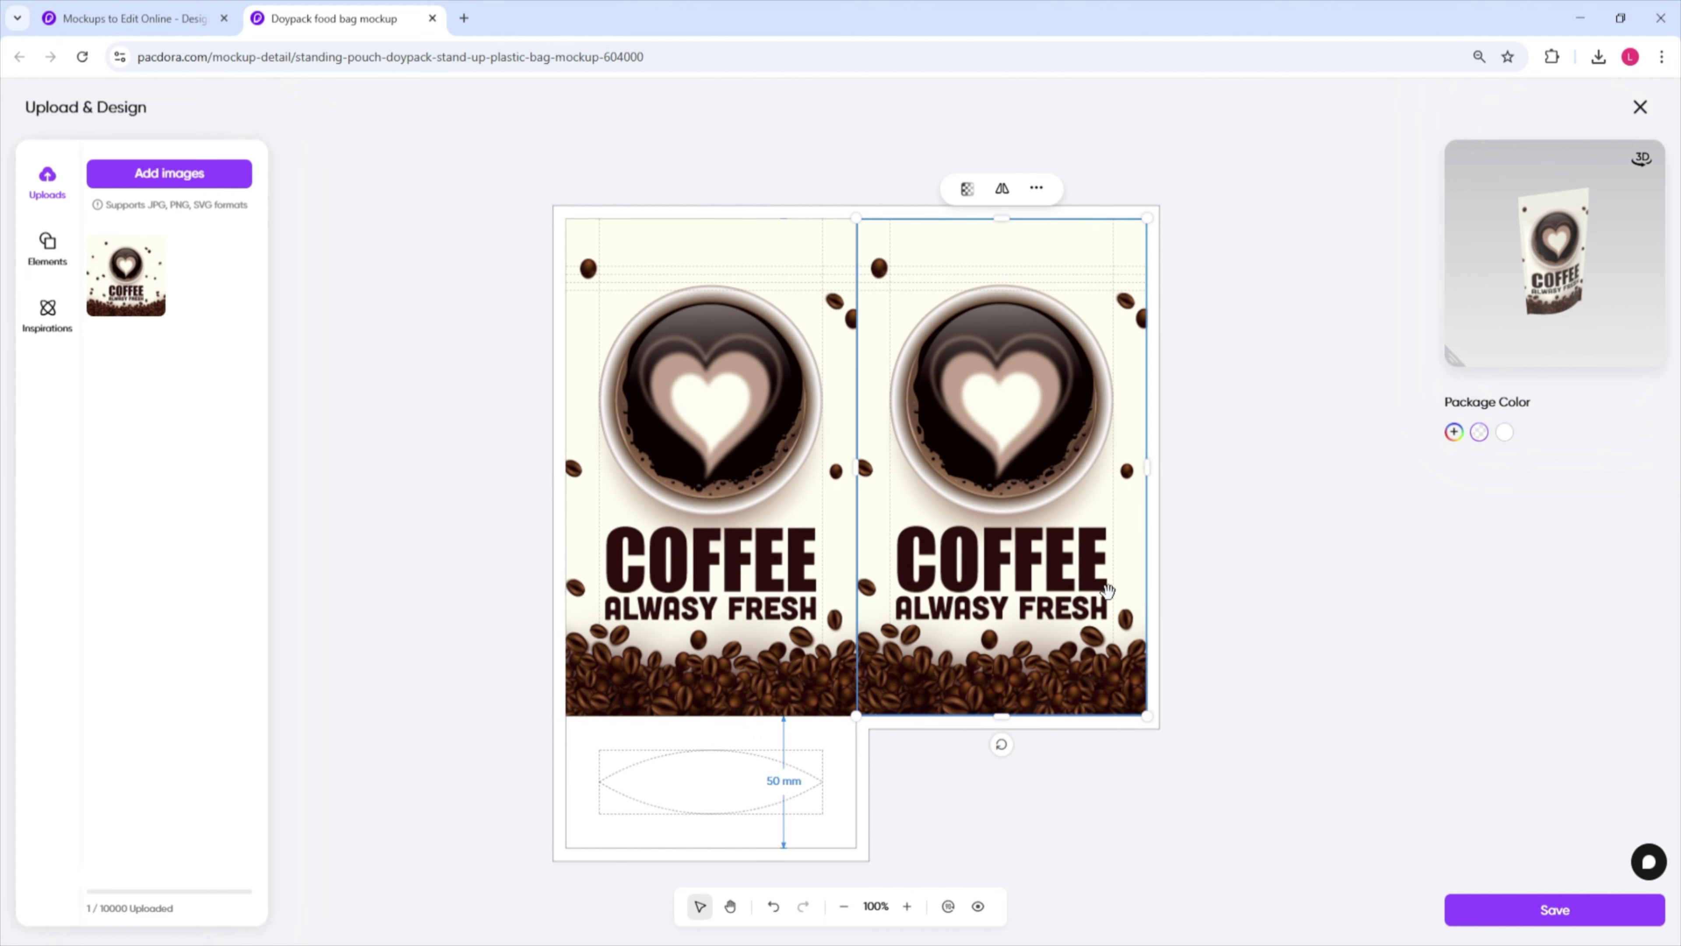
Set the package color to the recommended dark brown #613918.
click(1456, 433)
click(1366, 496)
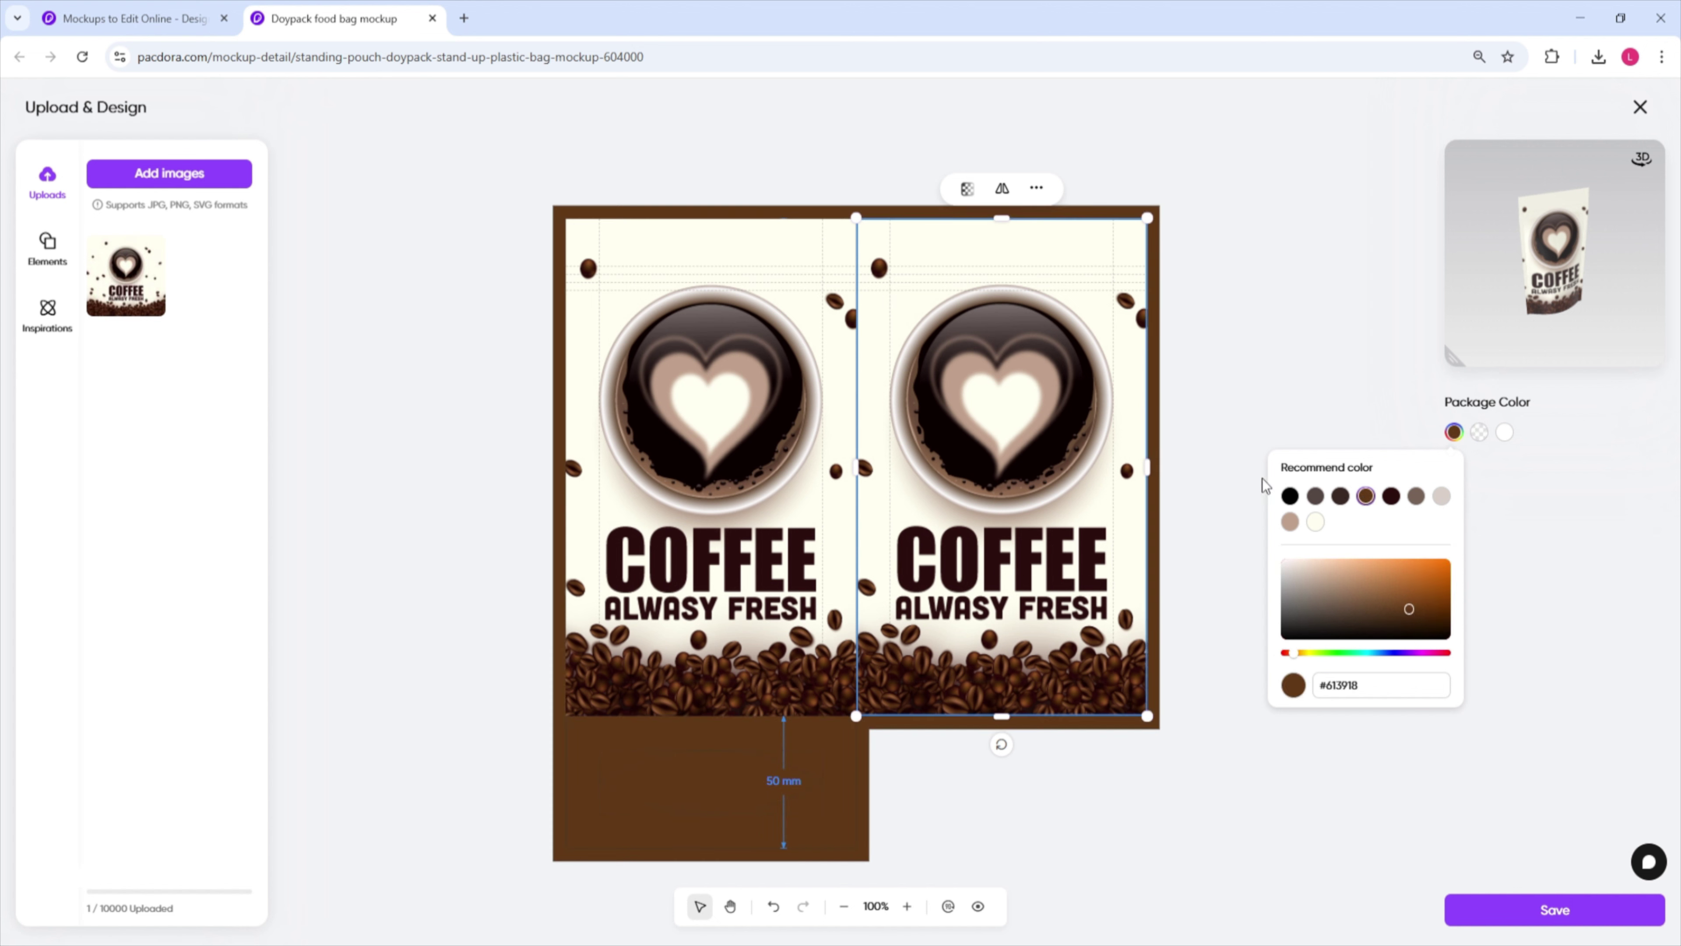
click(1232, 468)
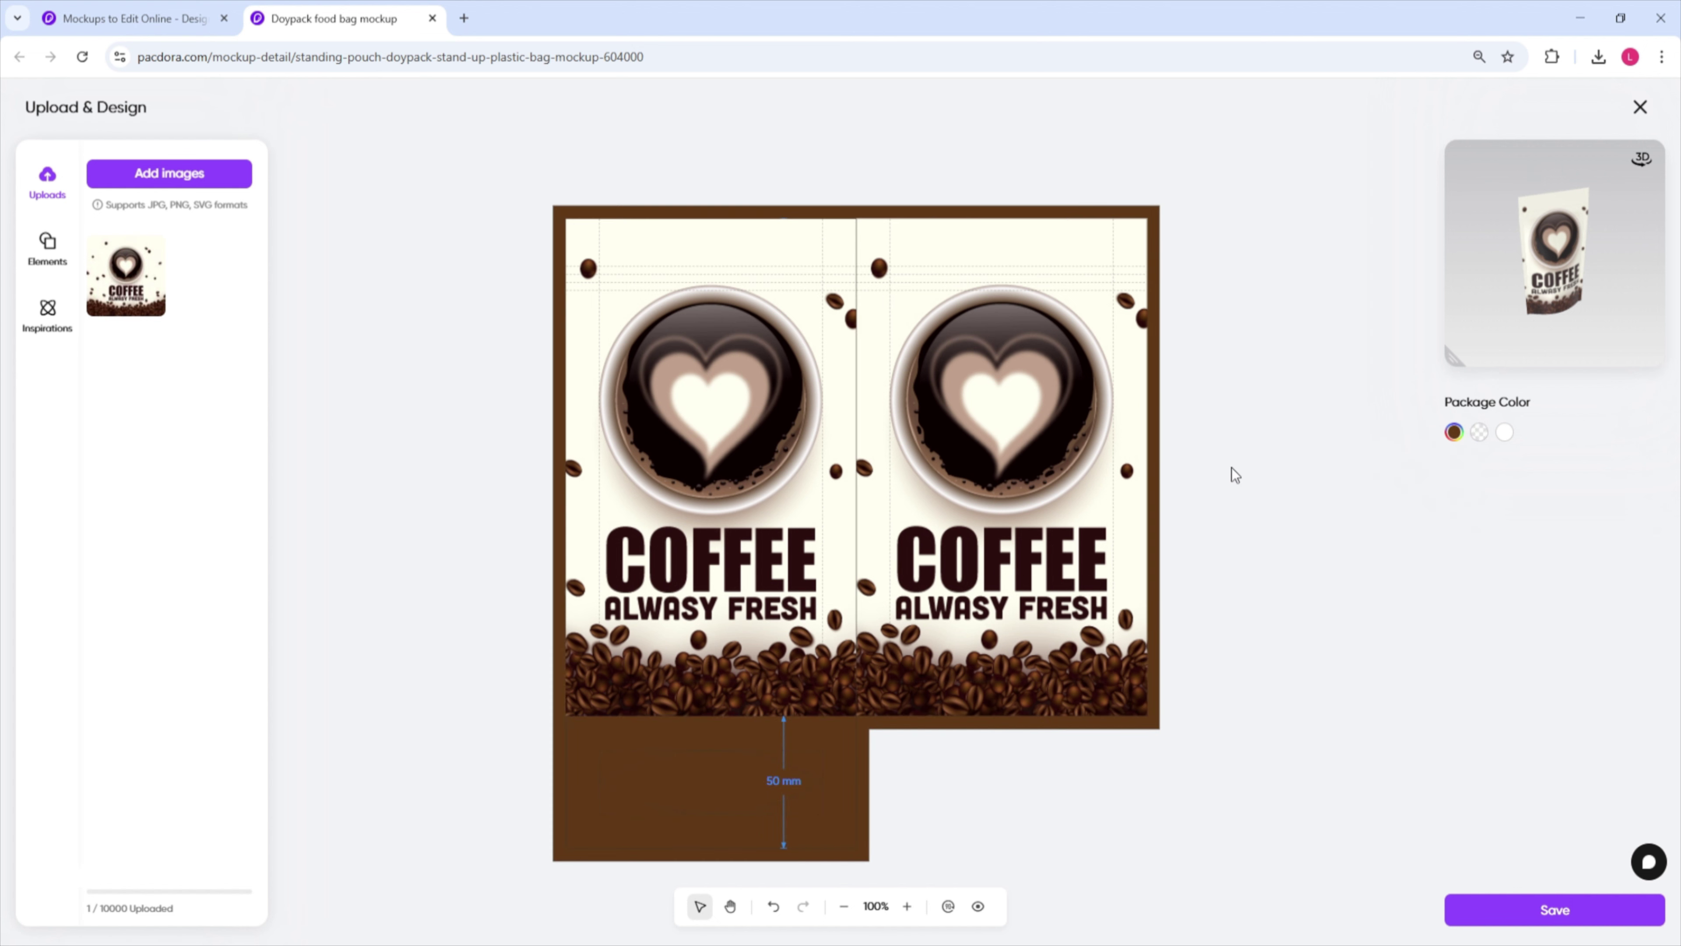
Enlarge the 3D preview, check the pouch from another angle, and save the design to the mockup.
click(1455, 358)
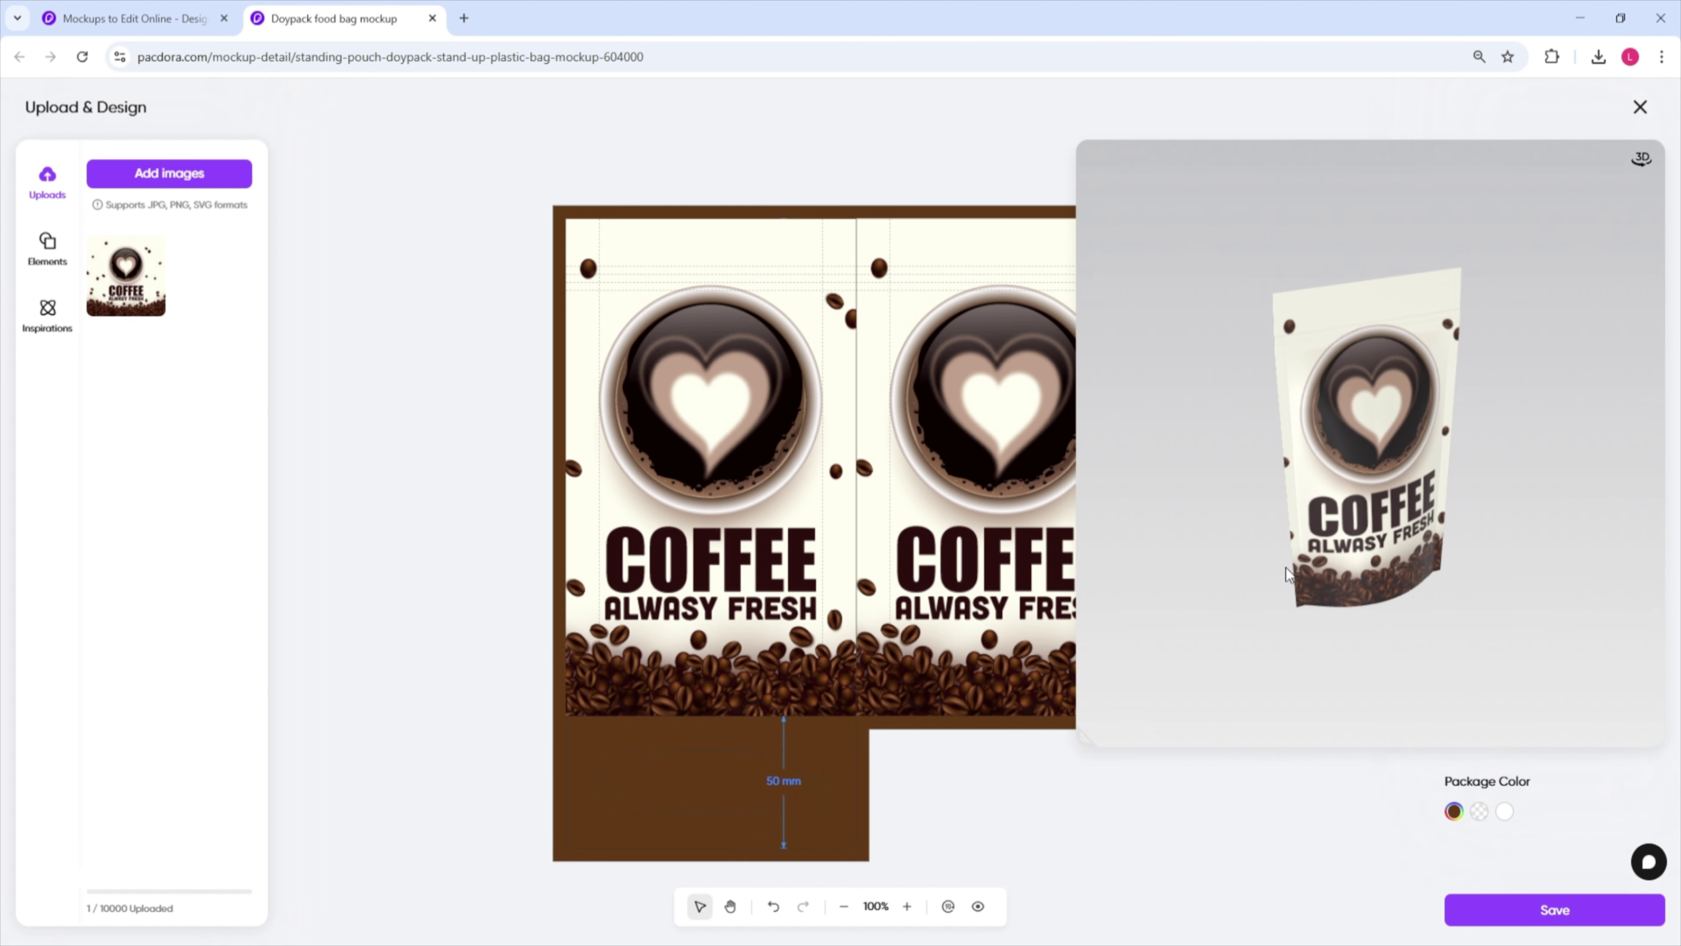
drag(1287, 573, 1407, 581)
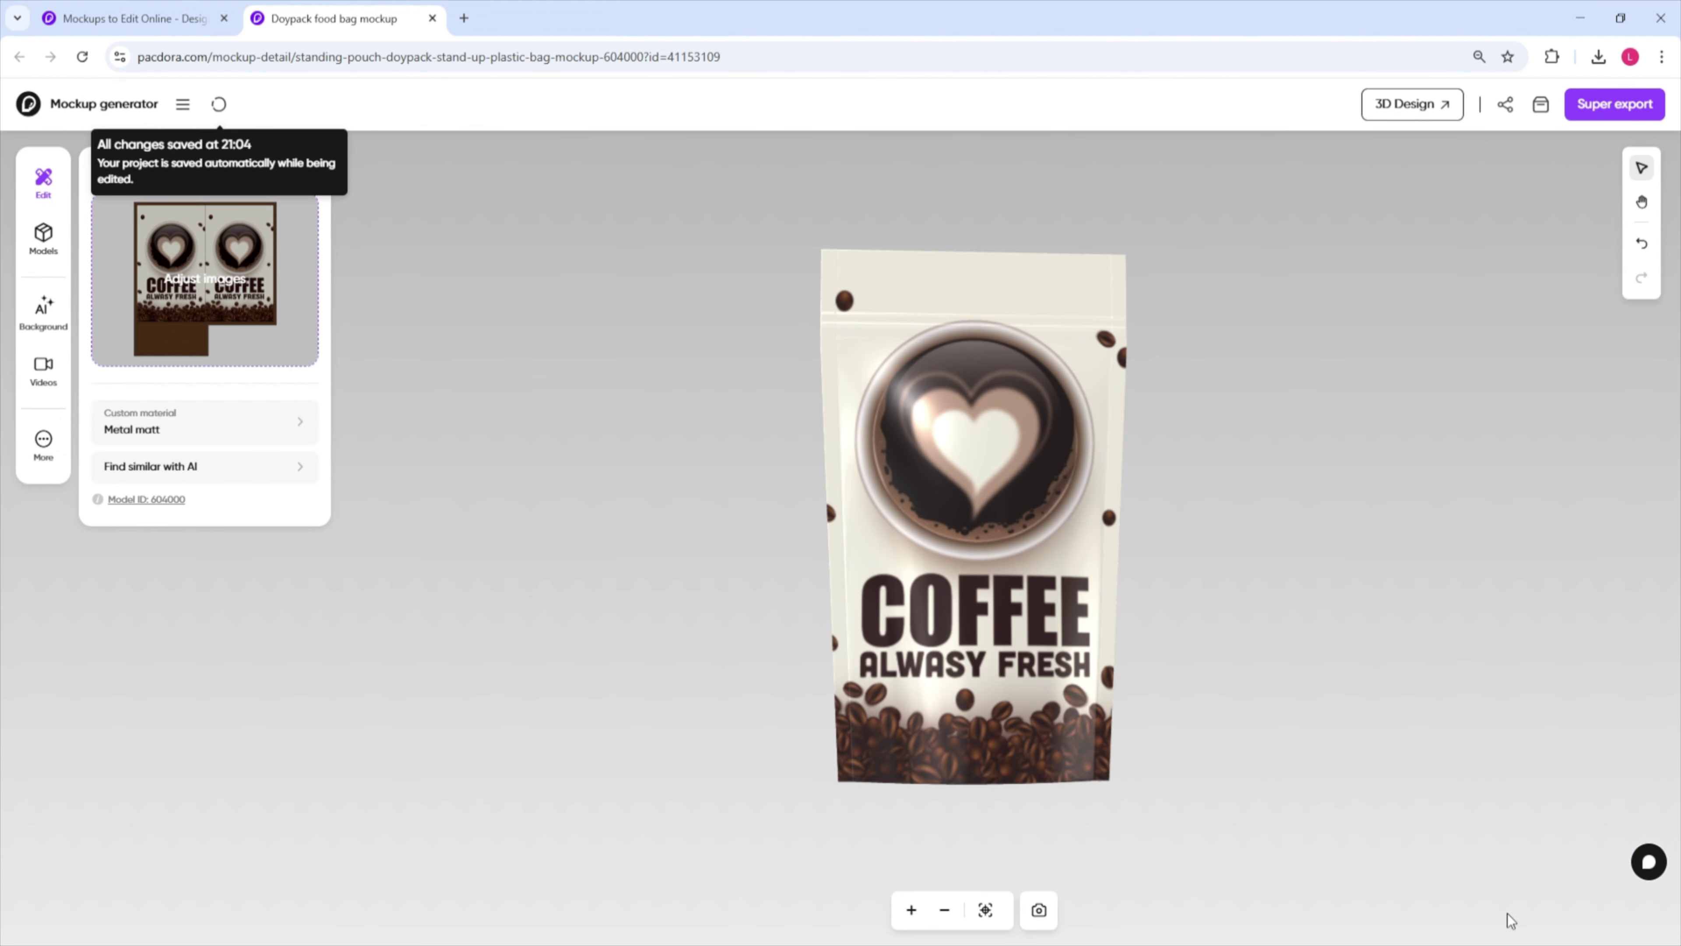
drag(1145, 642, 1204, 570)
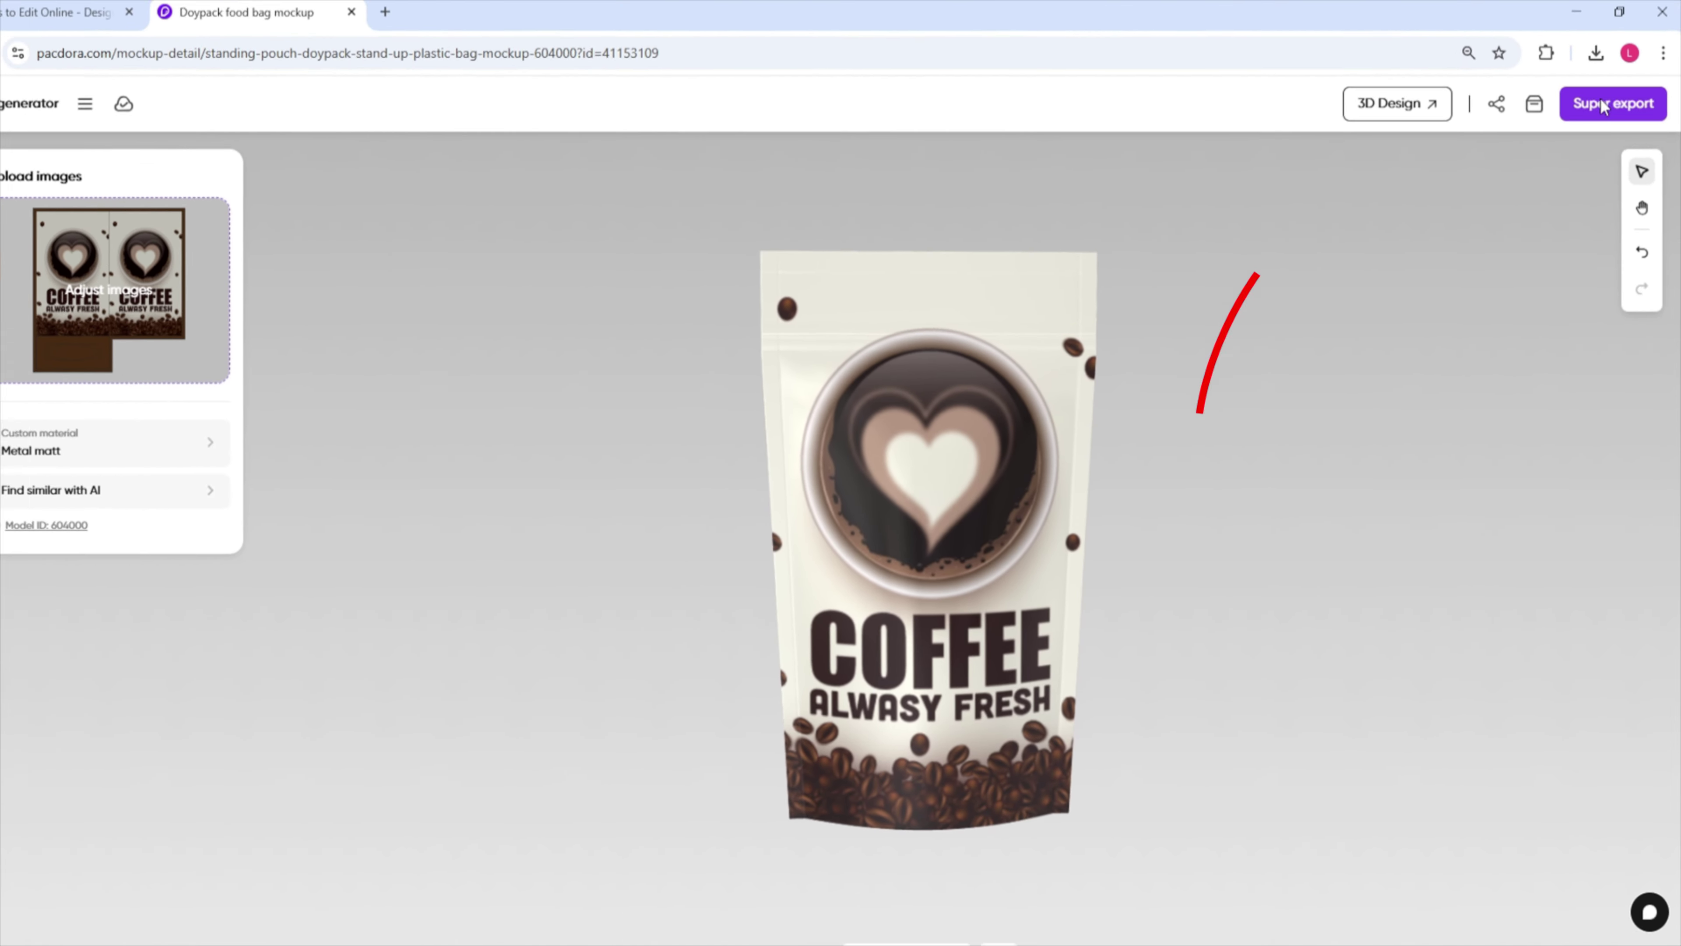
Open the mockup's export settings, try the 4:3 and 16:9 ratios, and set the image ratio to 1:1.
click(1606, 100)
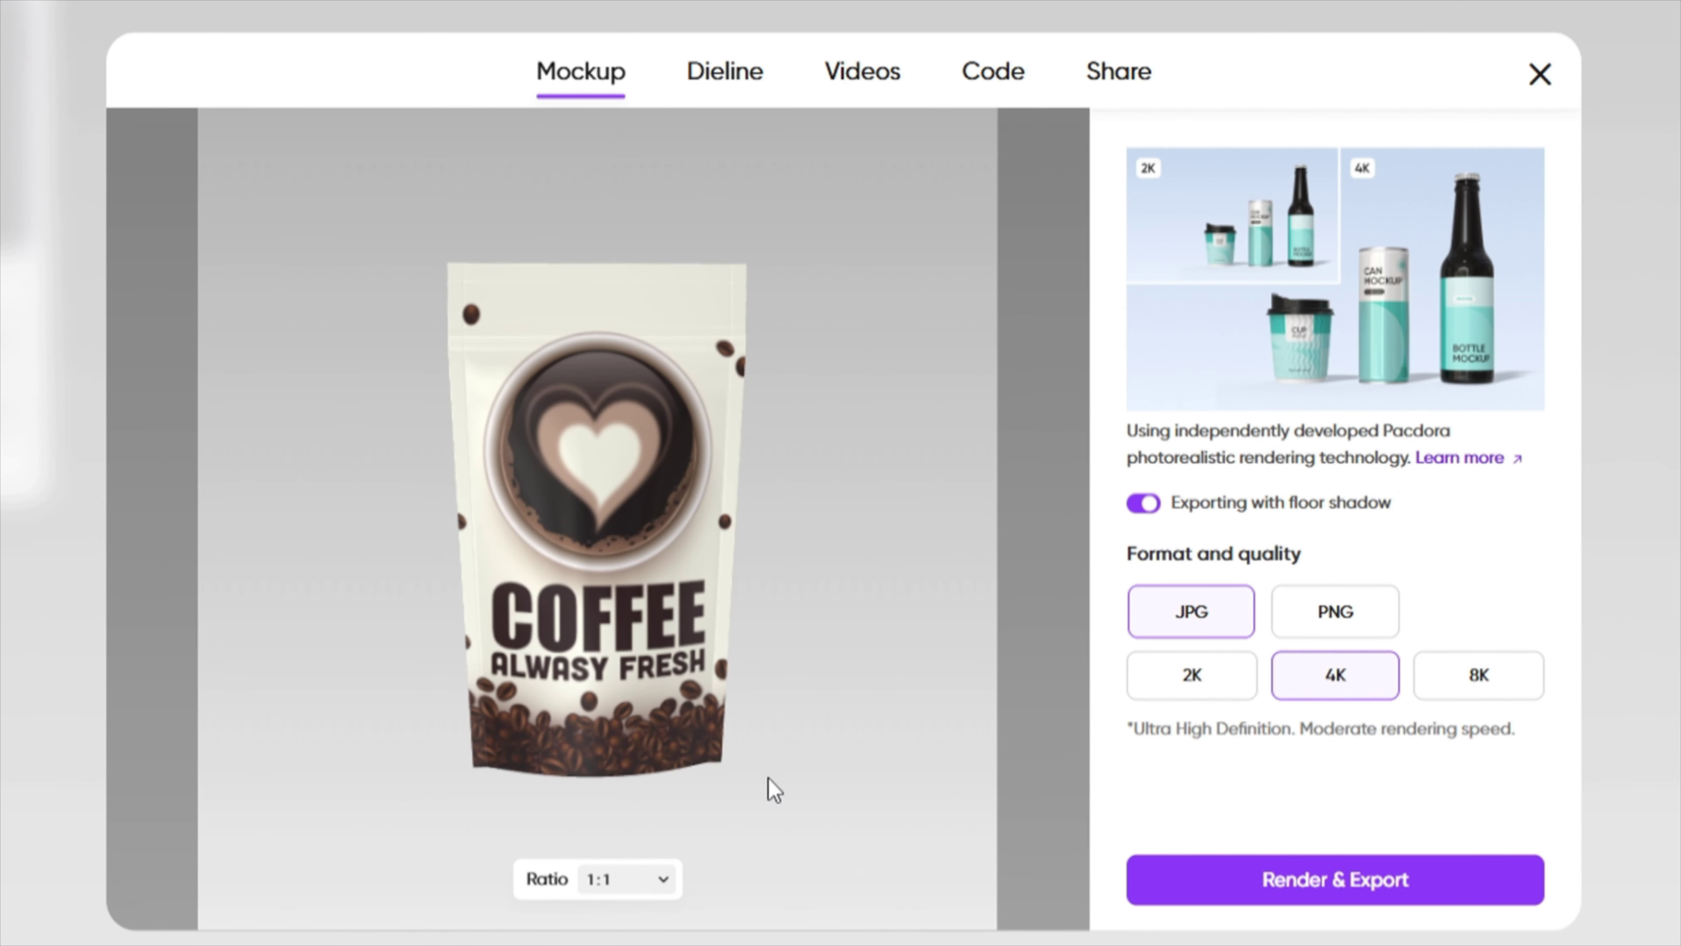
click(600, 881)
click(606, 763)
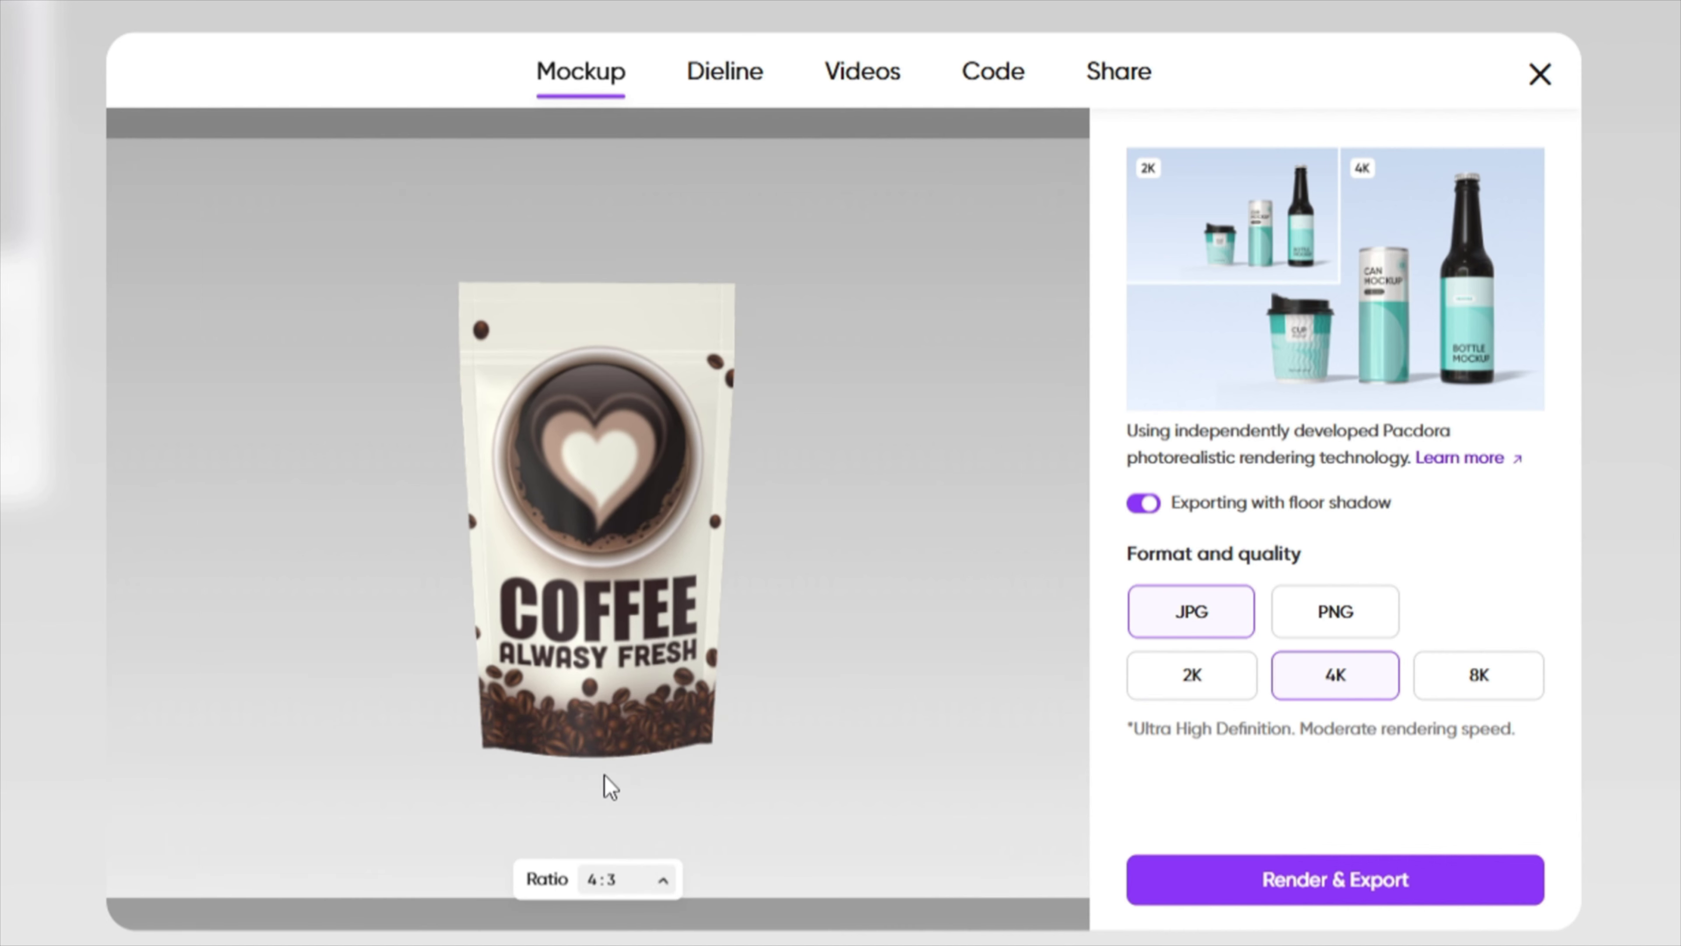
click(616, 883)
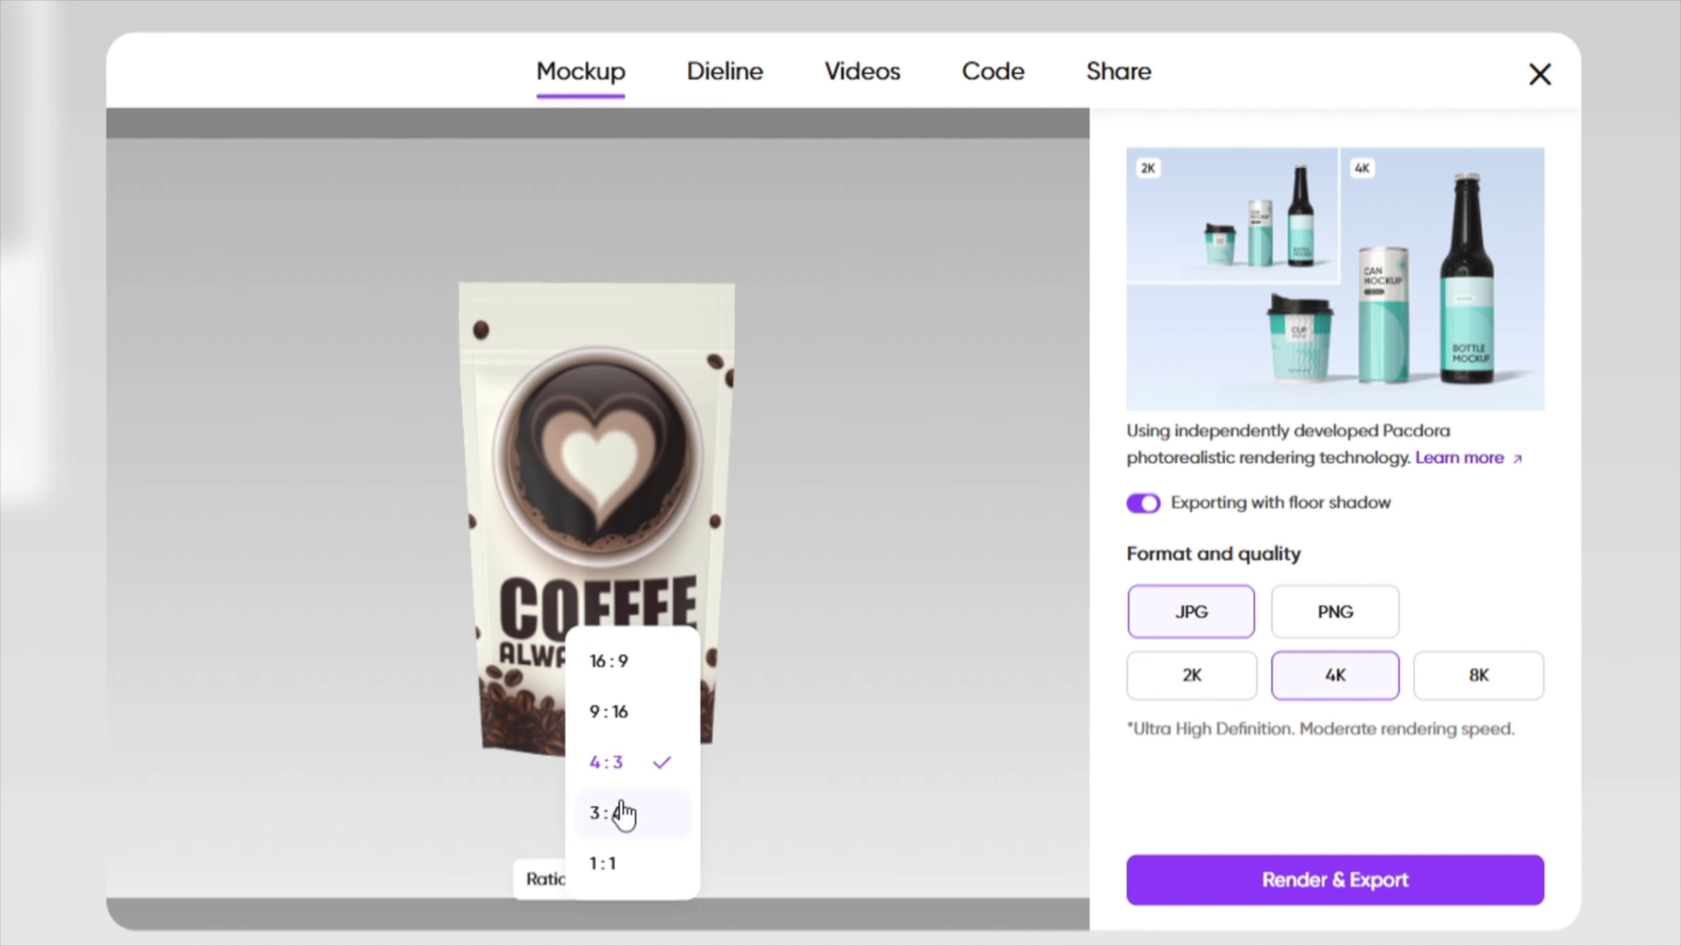
click(649, 683)
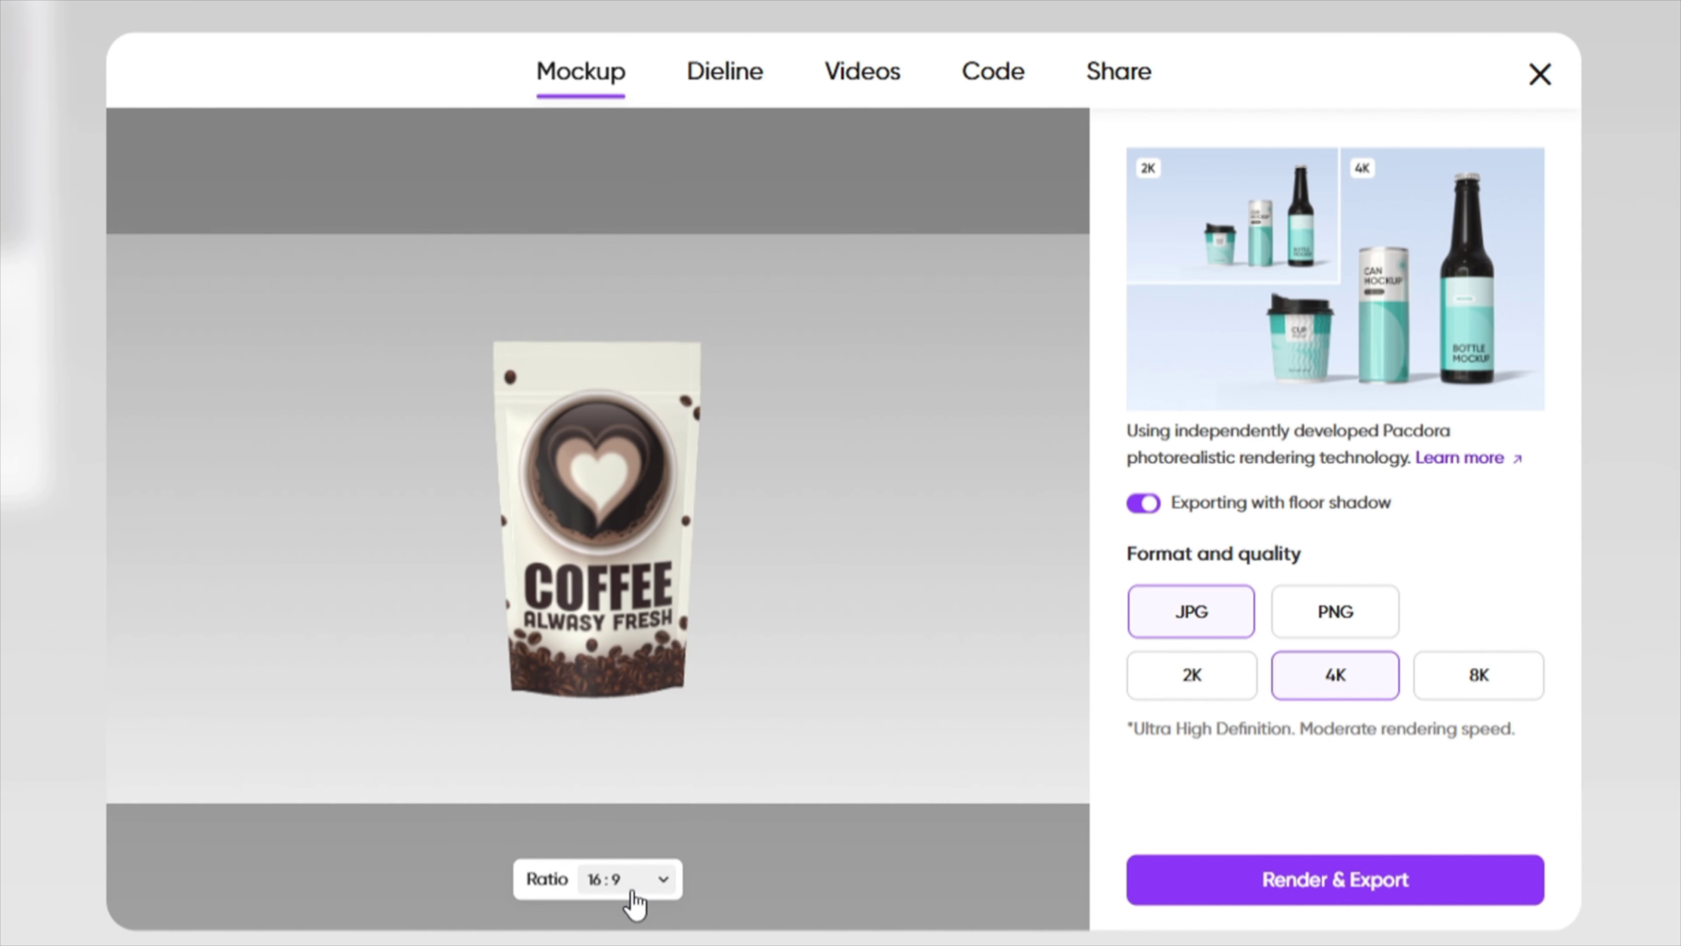
click(633, 887)
click(632, 861)
click(633, 878)
click(635, 874)
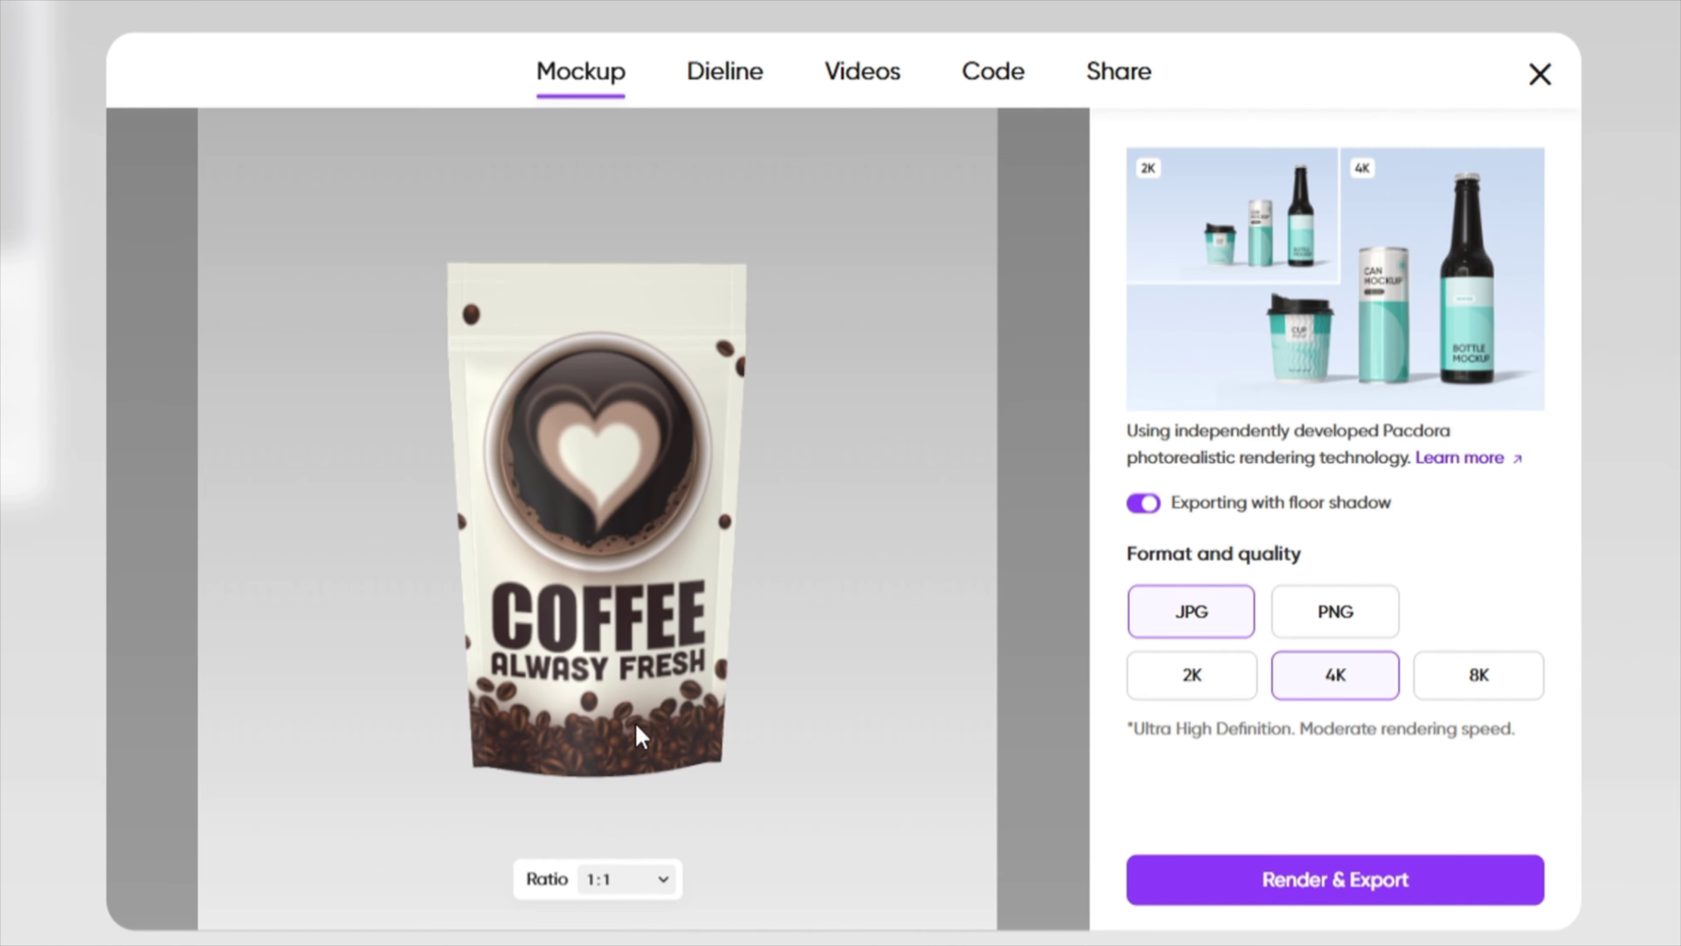
Render and export the pouch mockup as a 4K JPG.
click(868, 80)
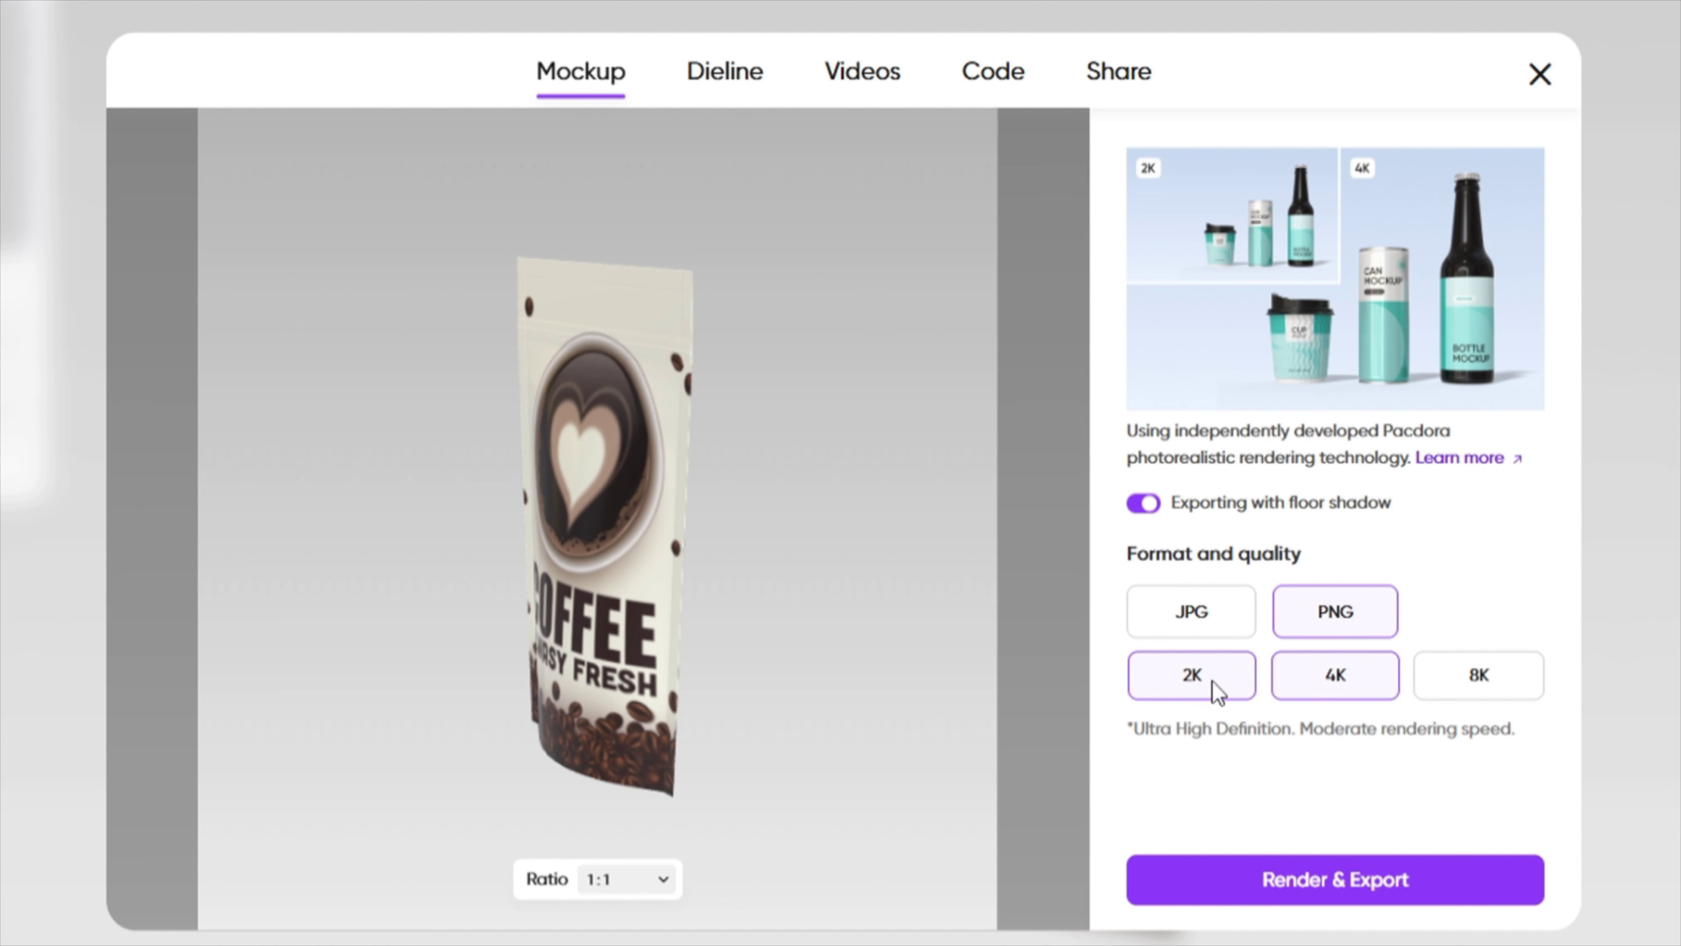
click(1207, 619)
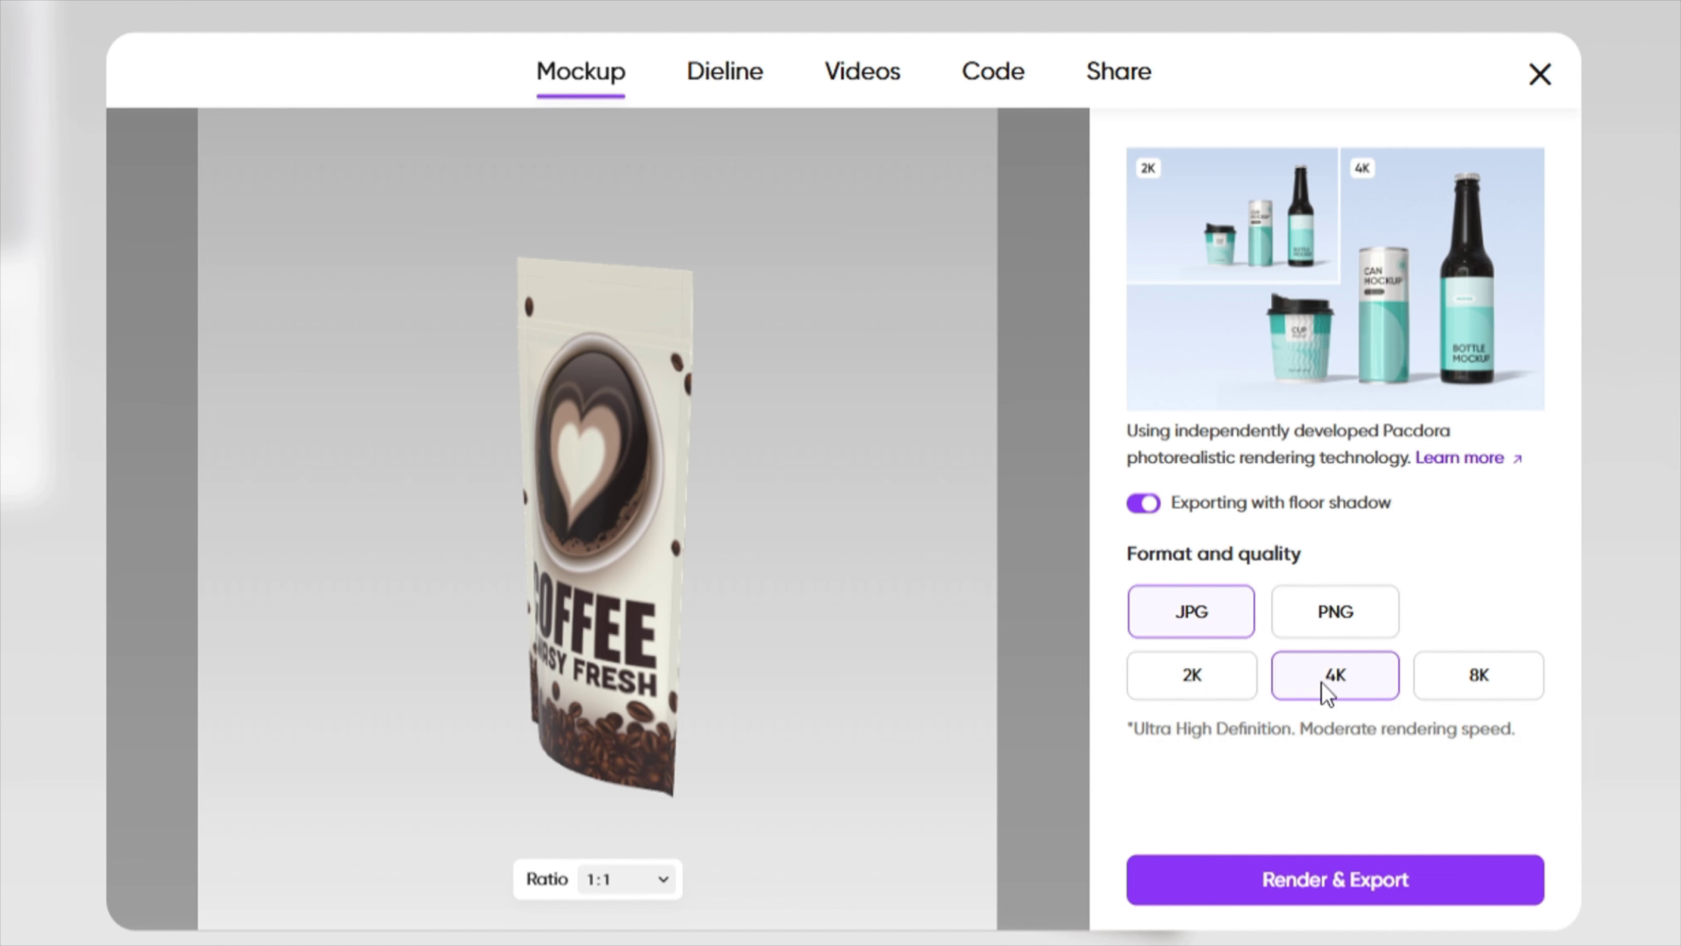
click(1374, 890)
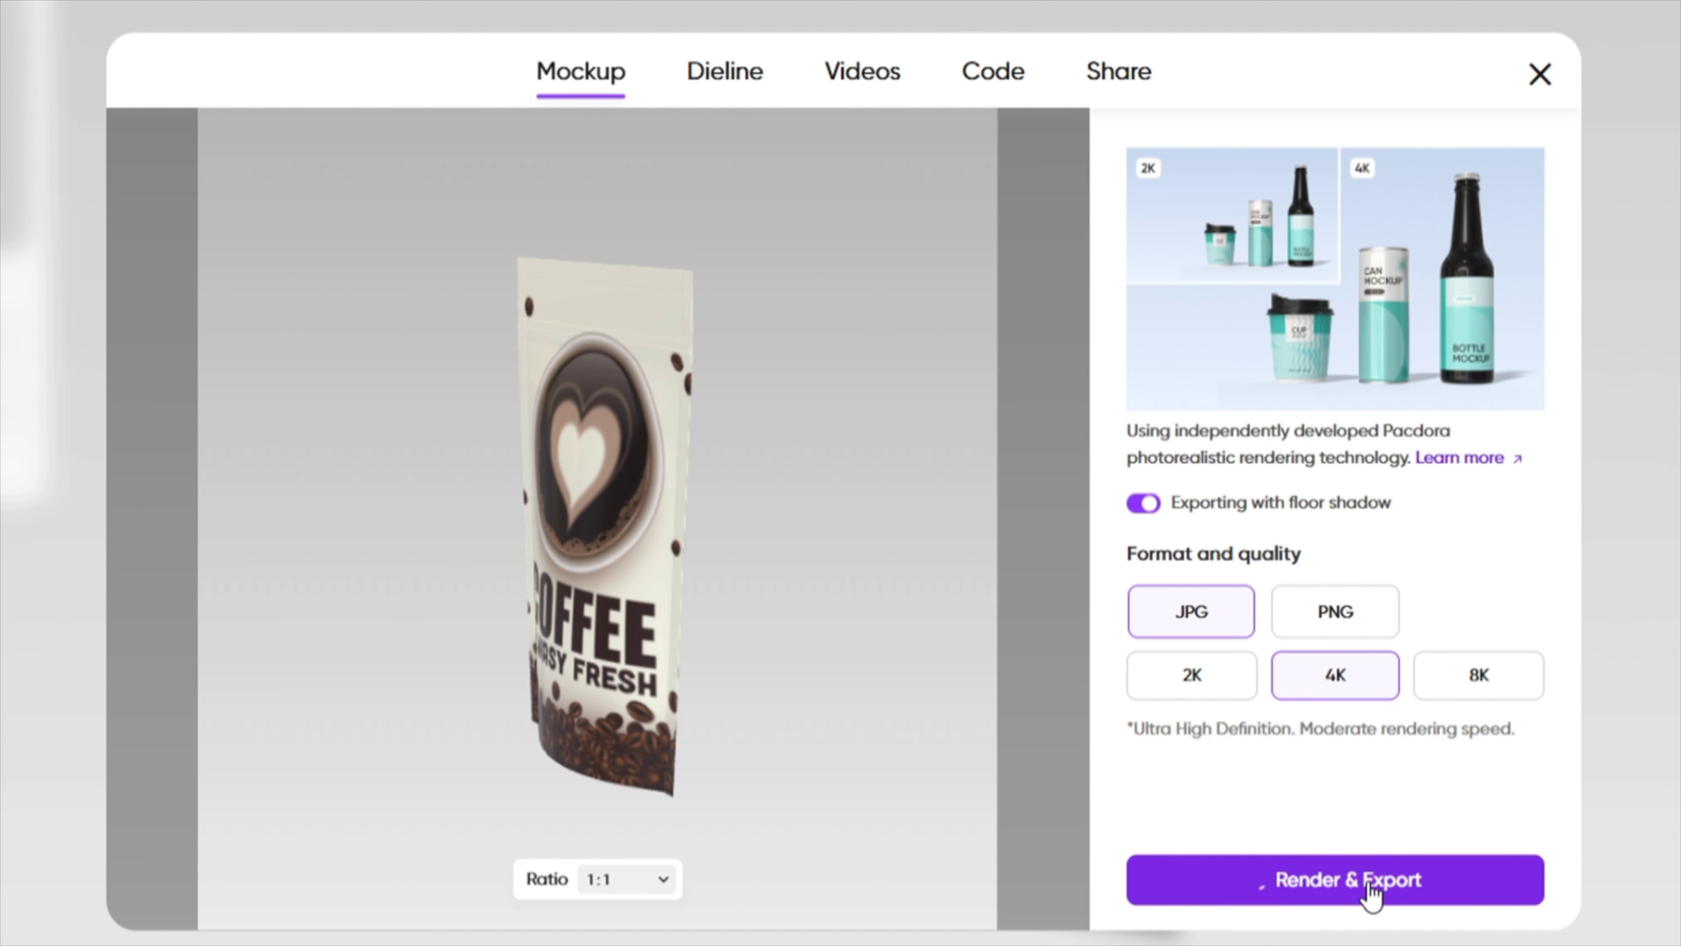
Review the dieline export options, and preview the first four video animation styles on the pouch.
click(741, 93)
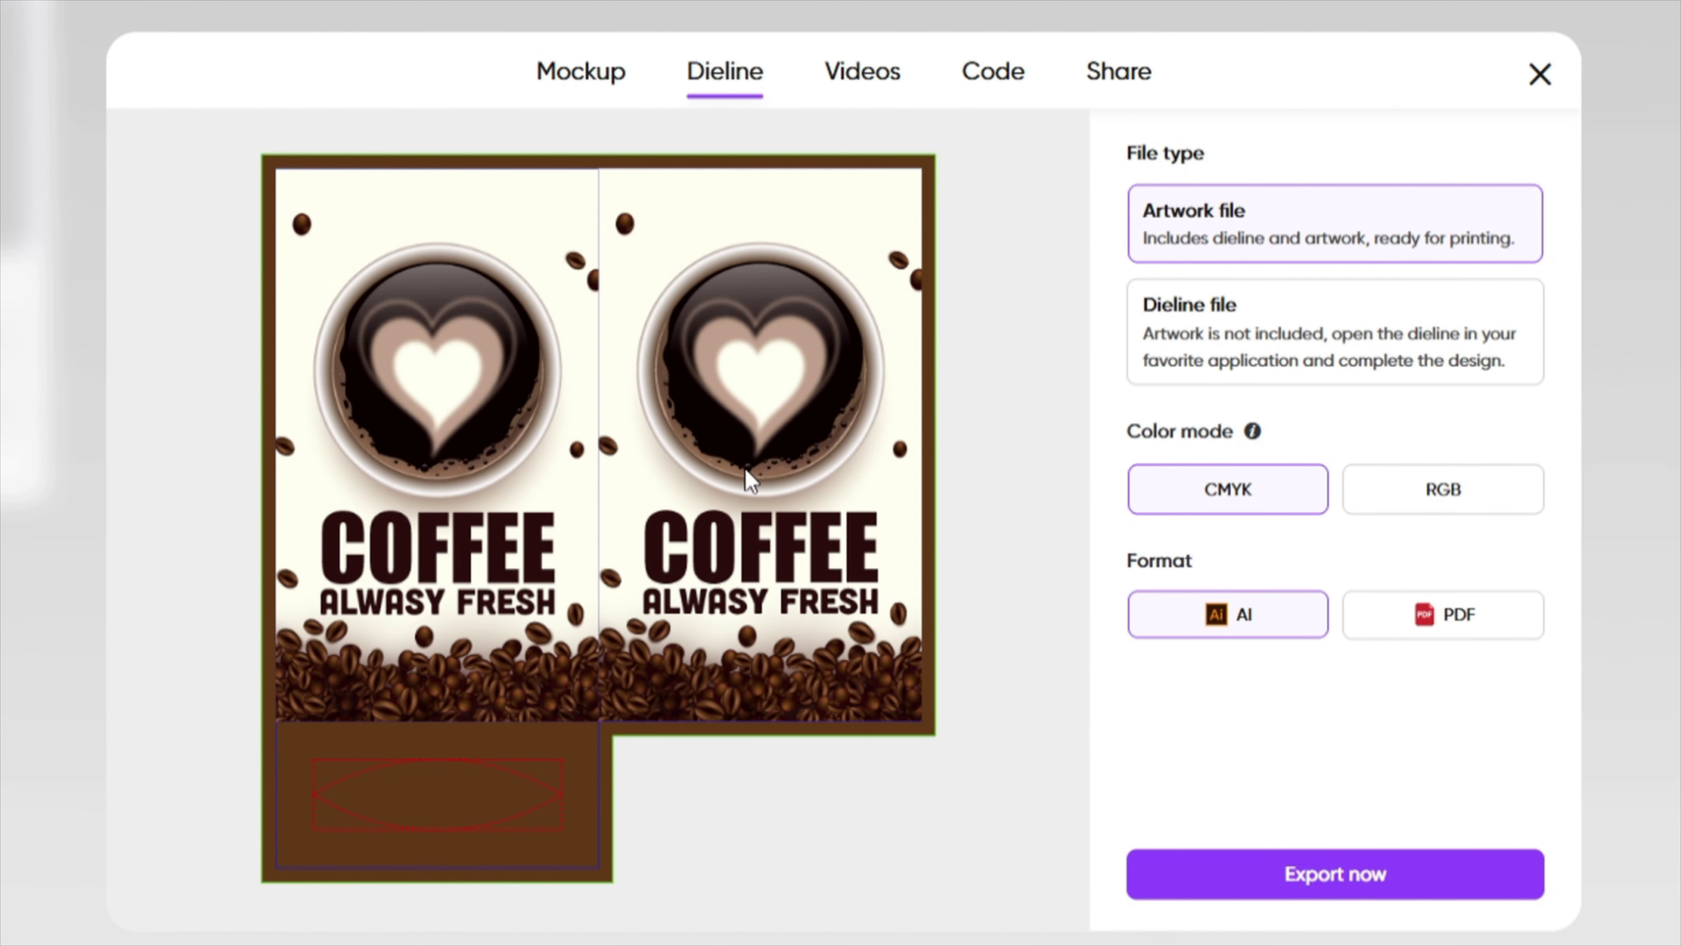
click(897, 72)
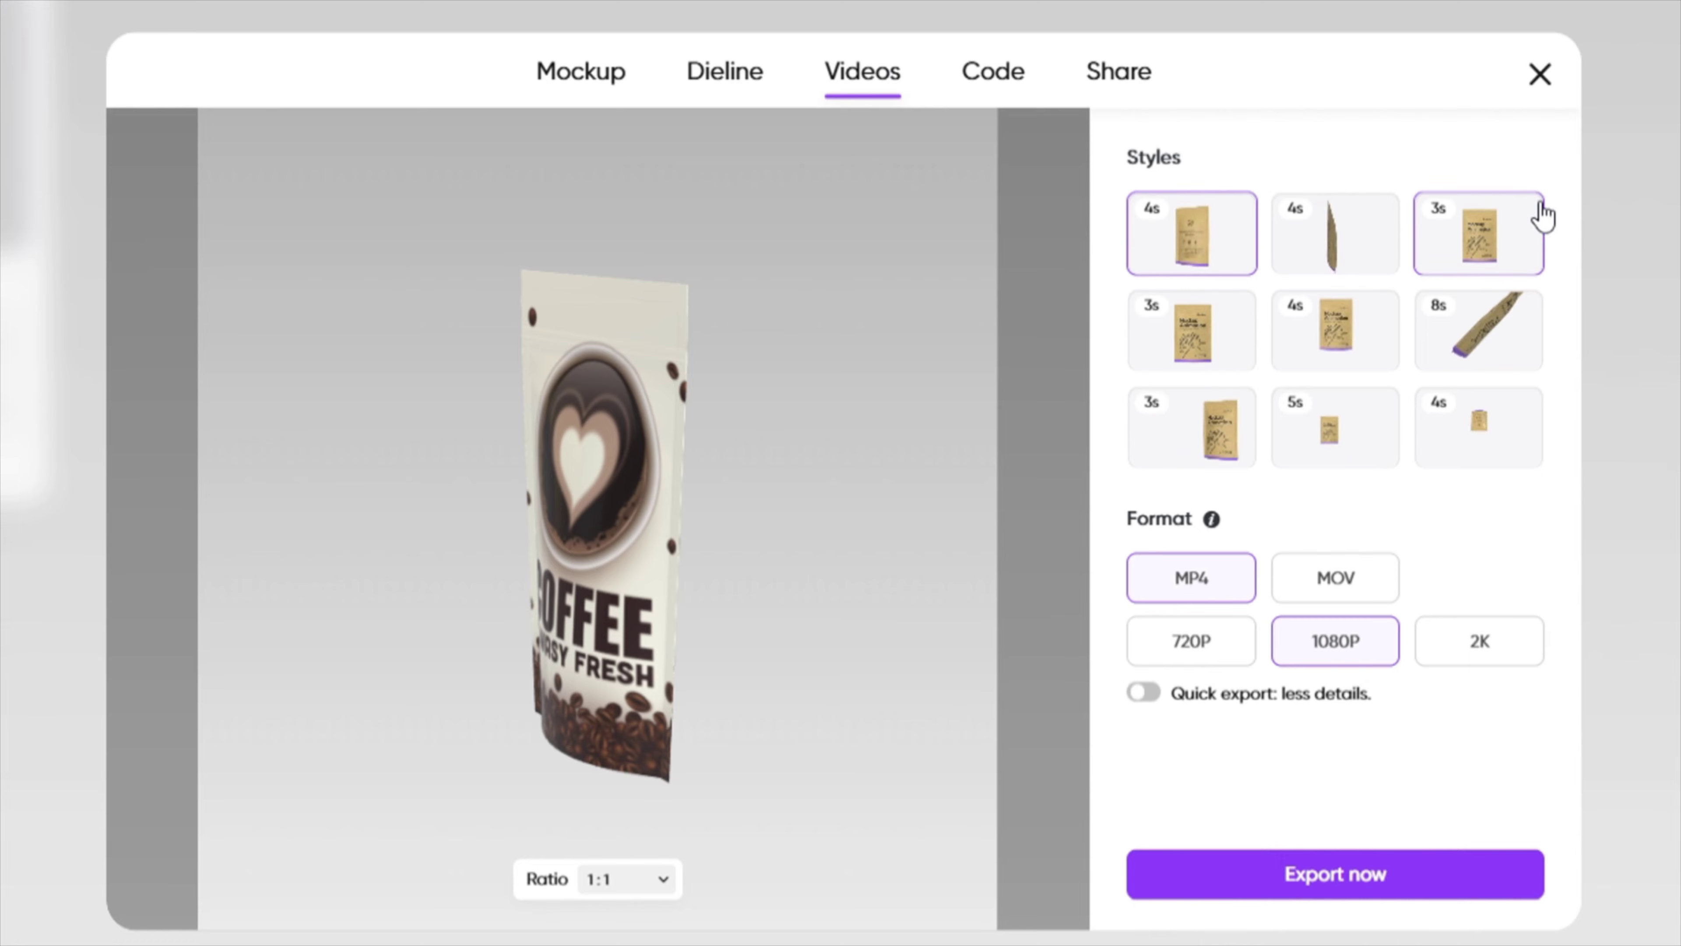
click(1209, 246)
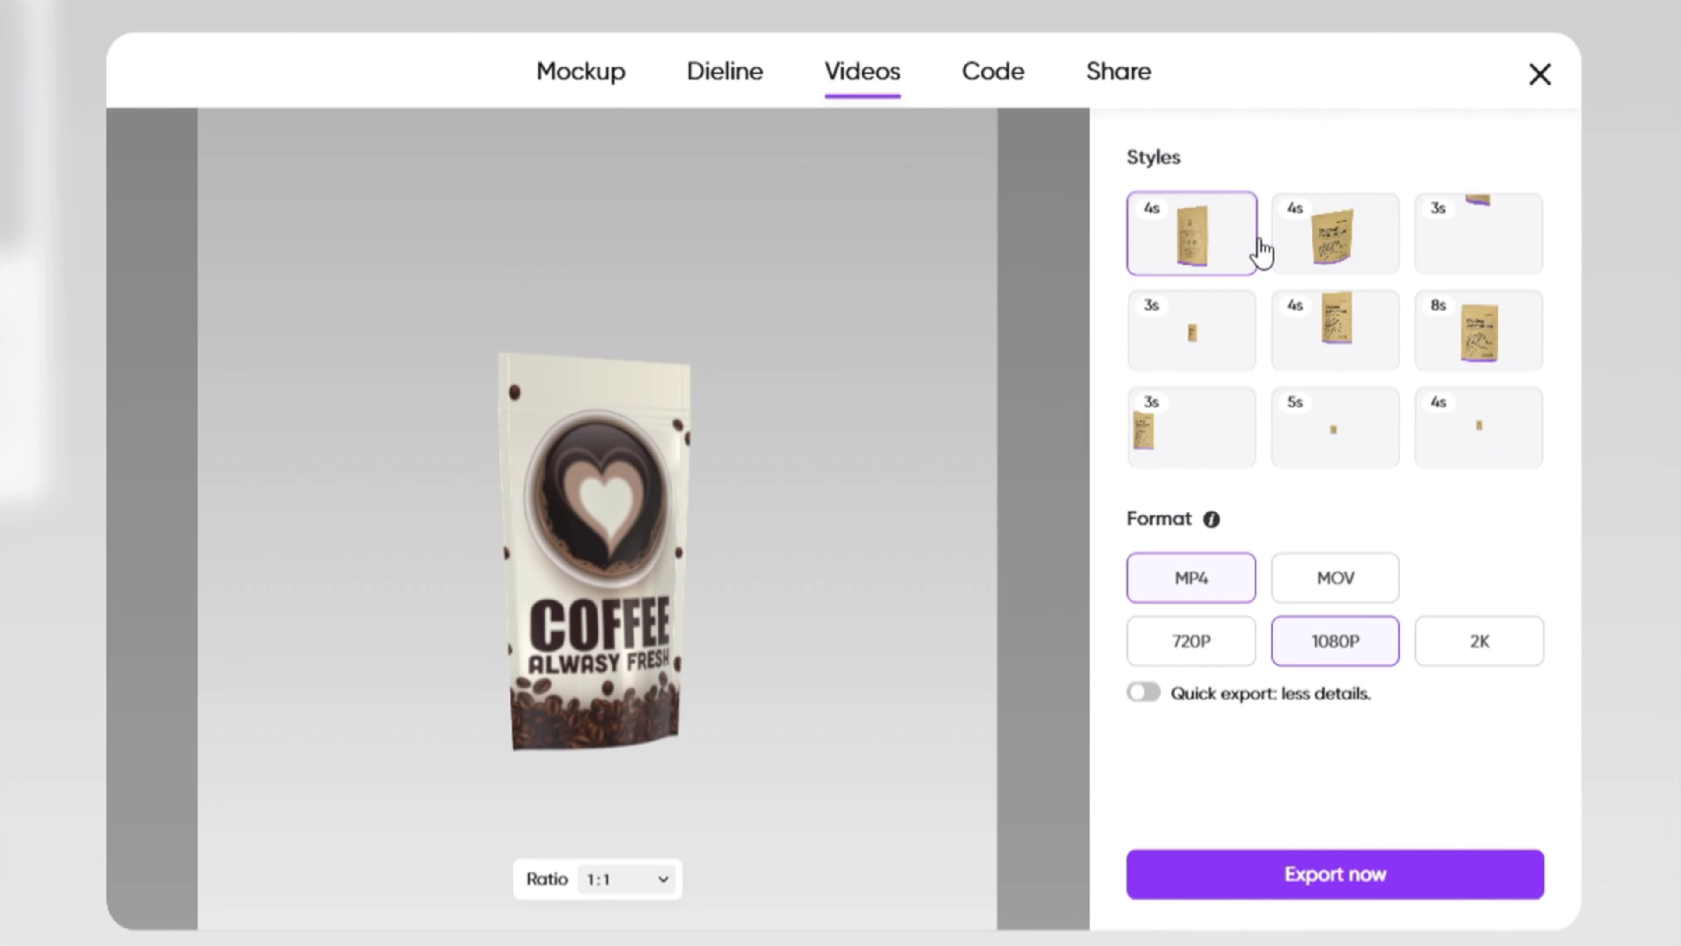
click(1331, 255)
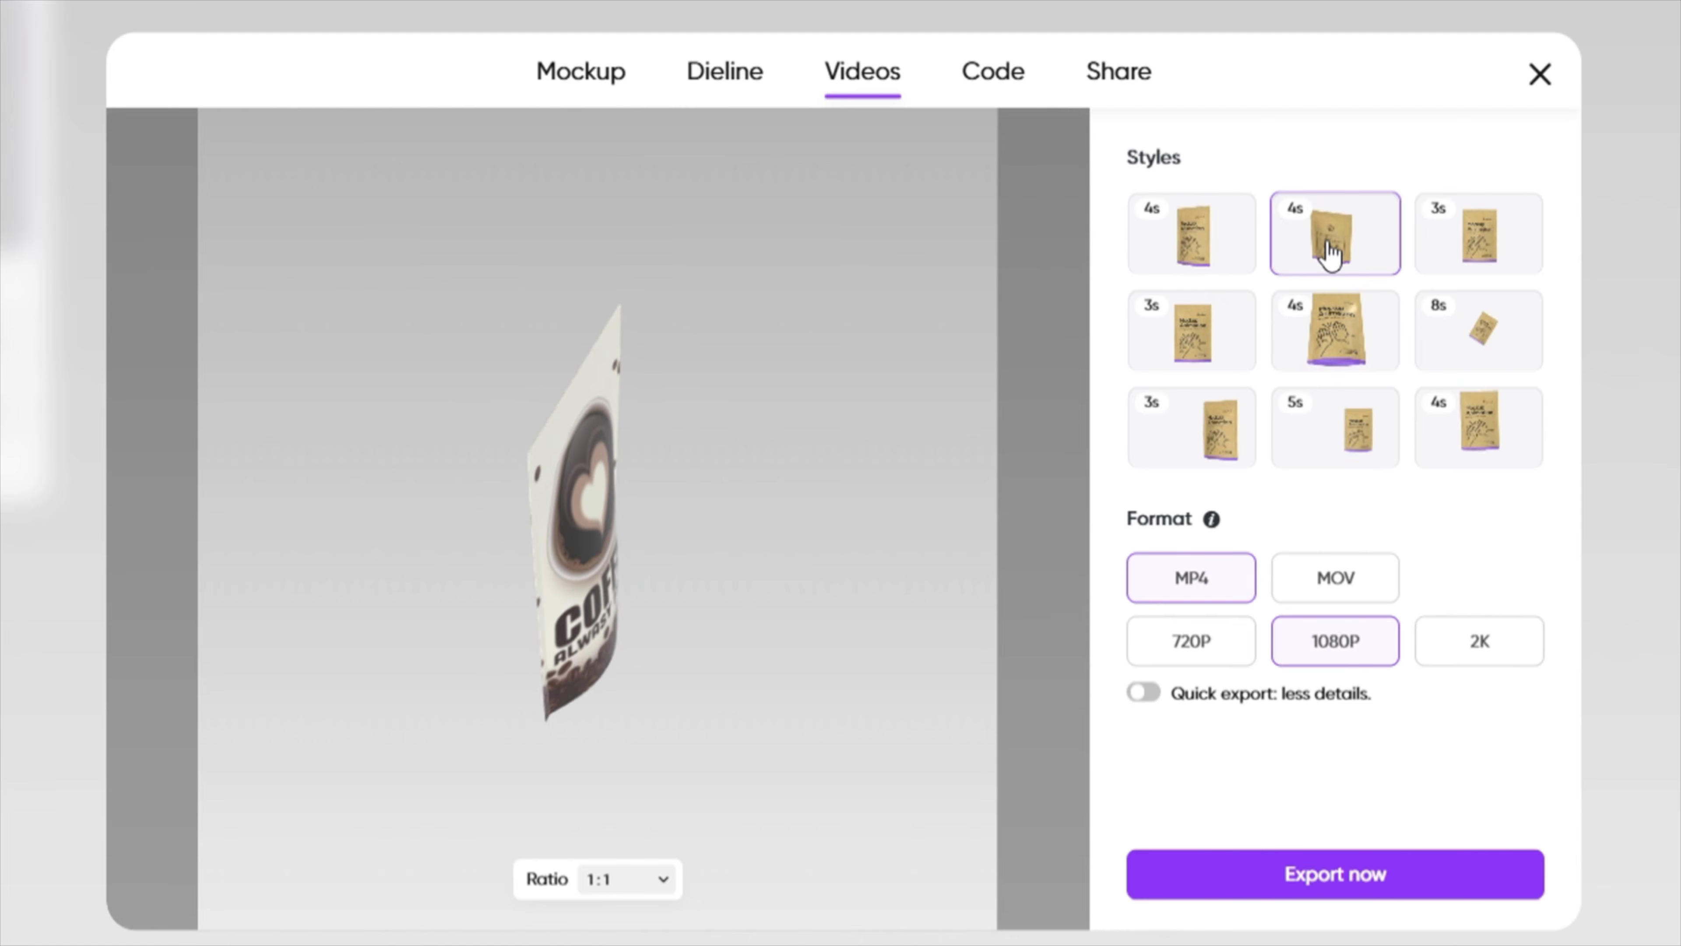
click(1497, 253)
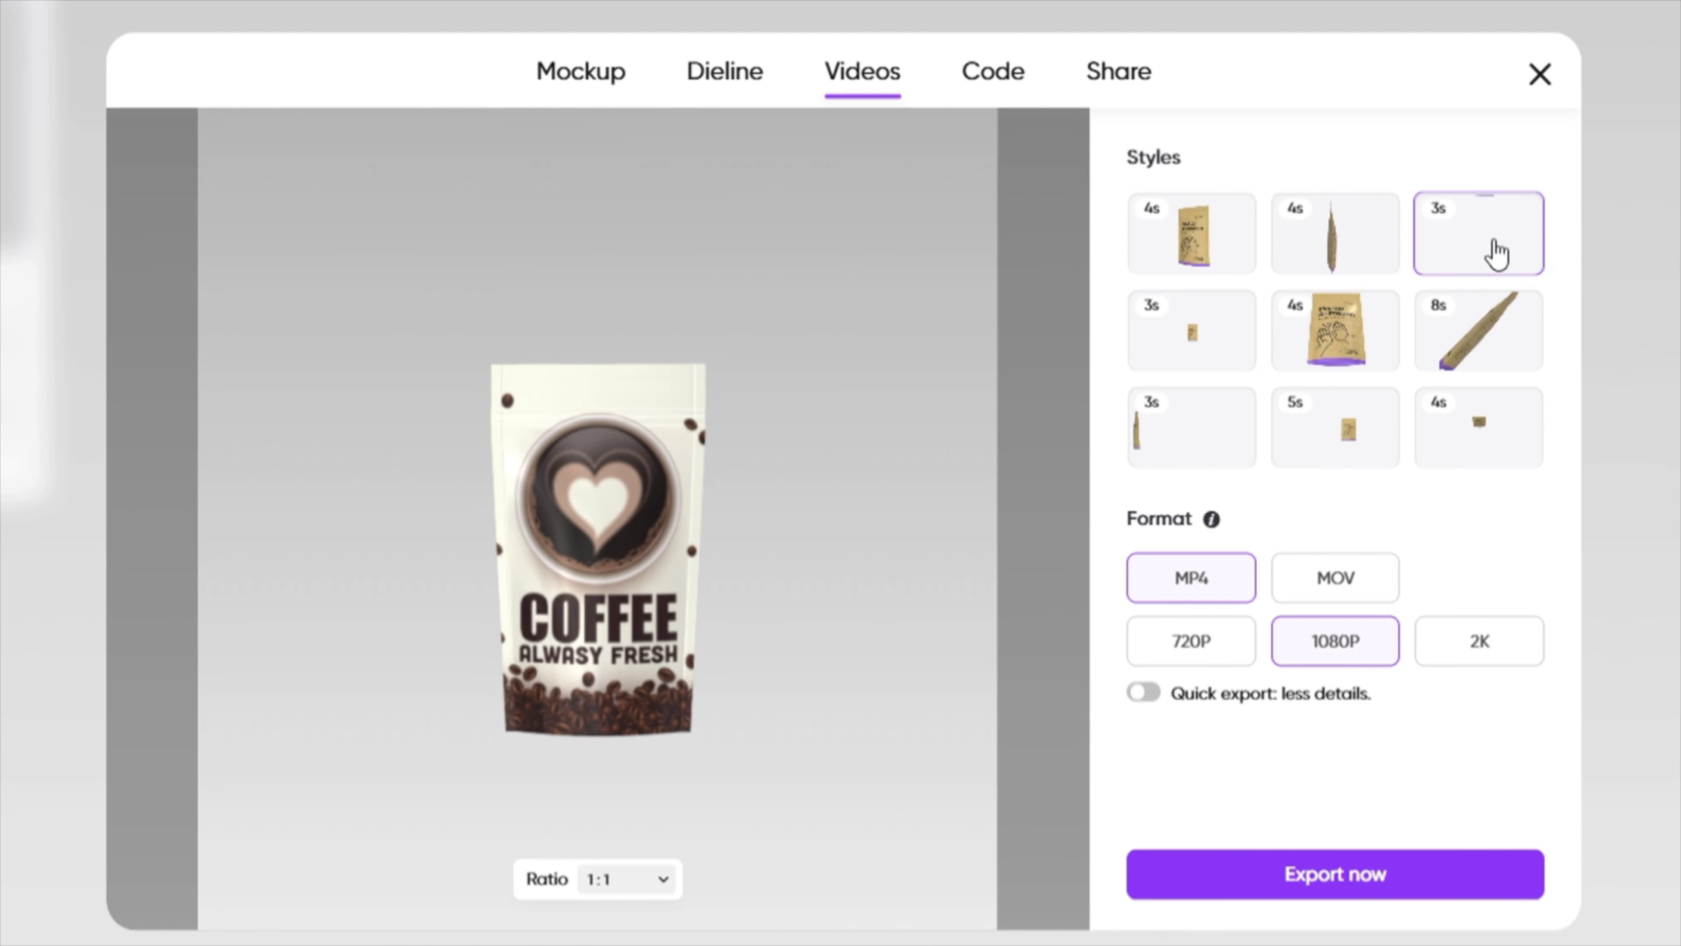
click(1241, 358)
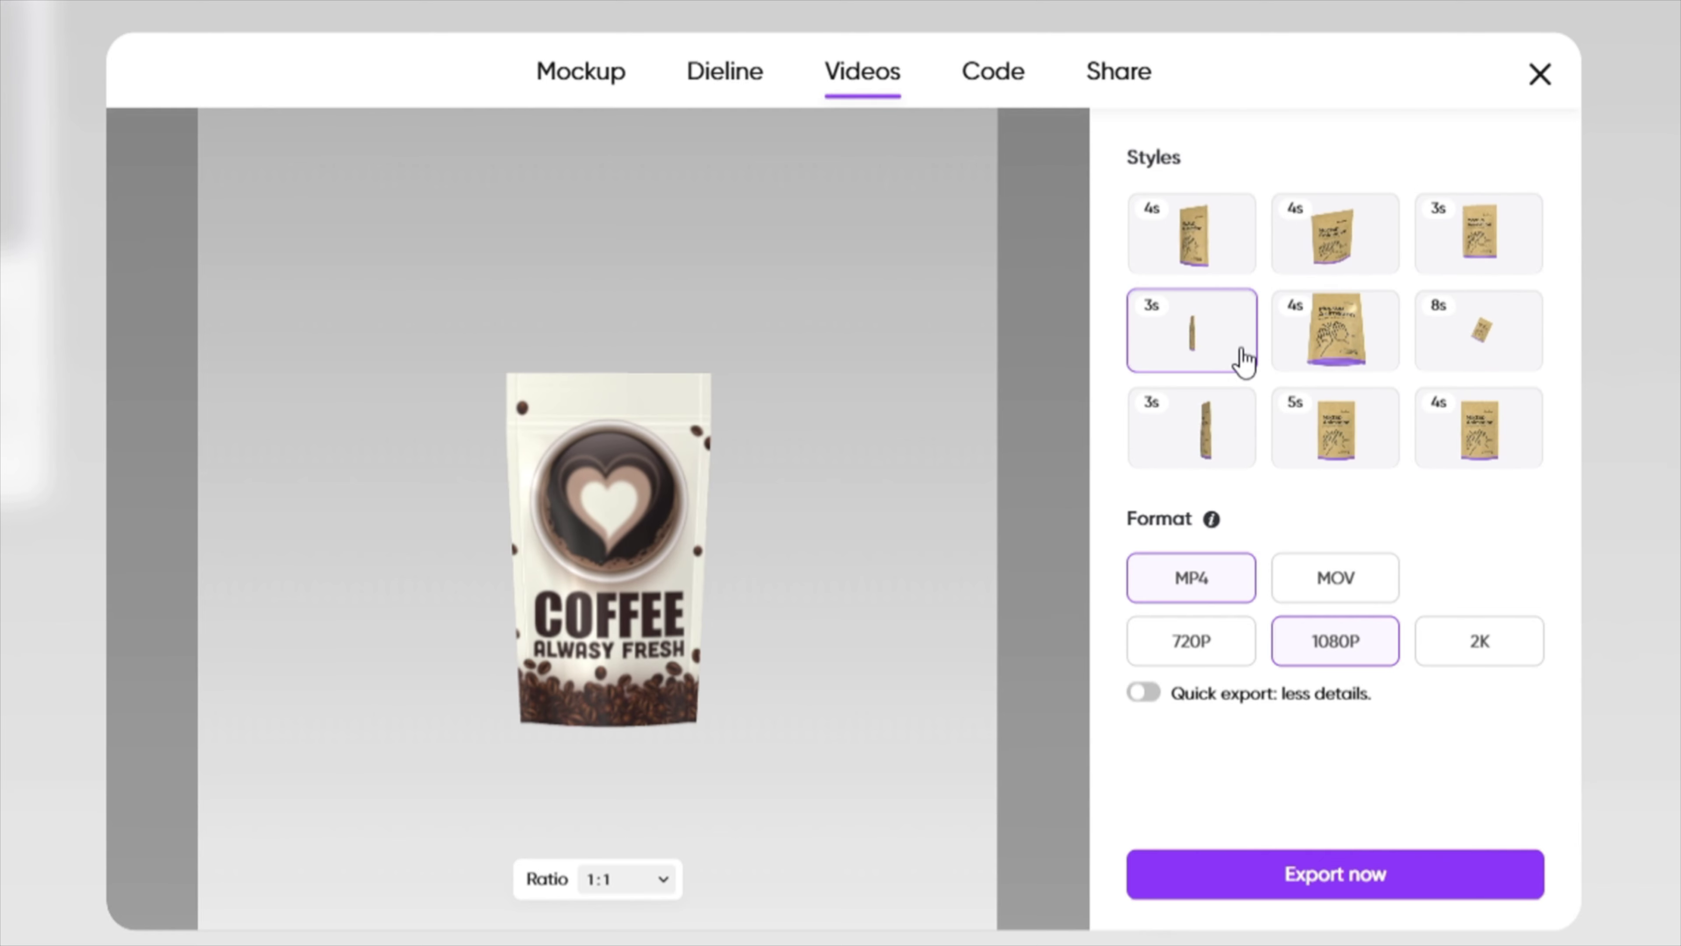
click(1315, 596)
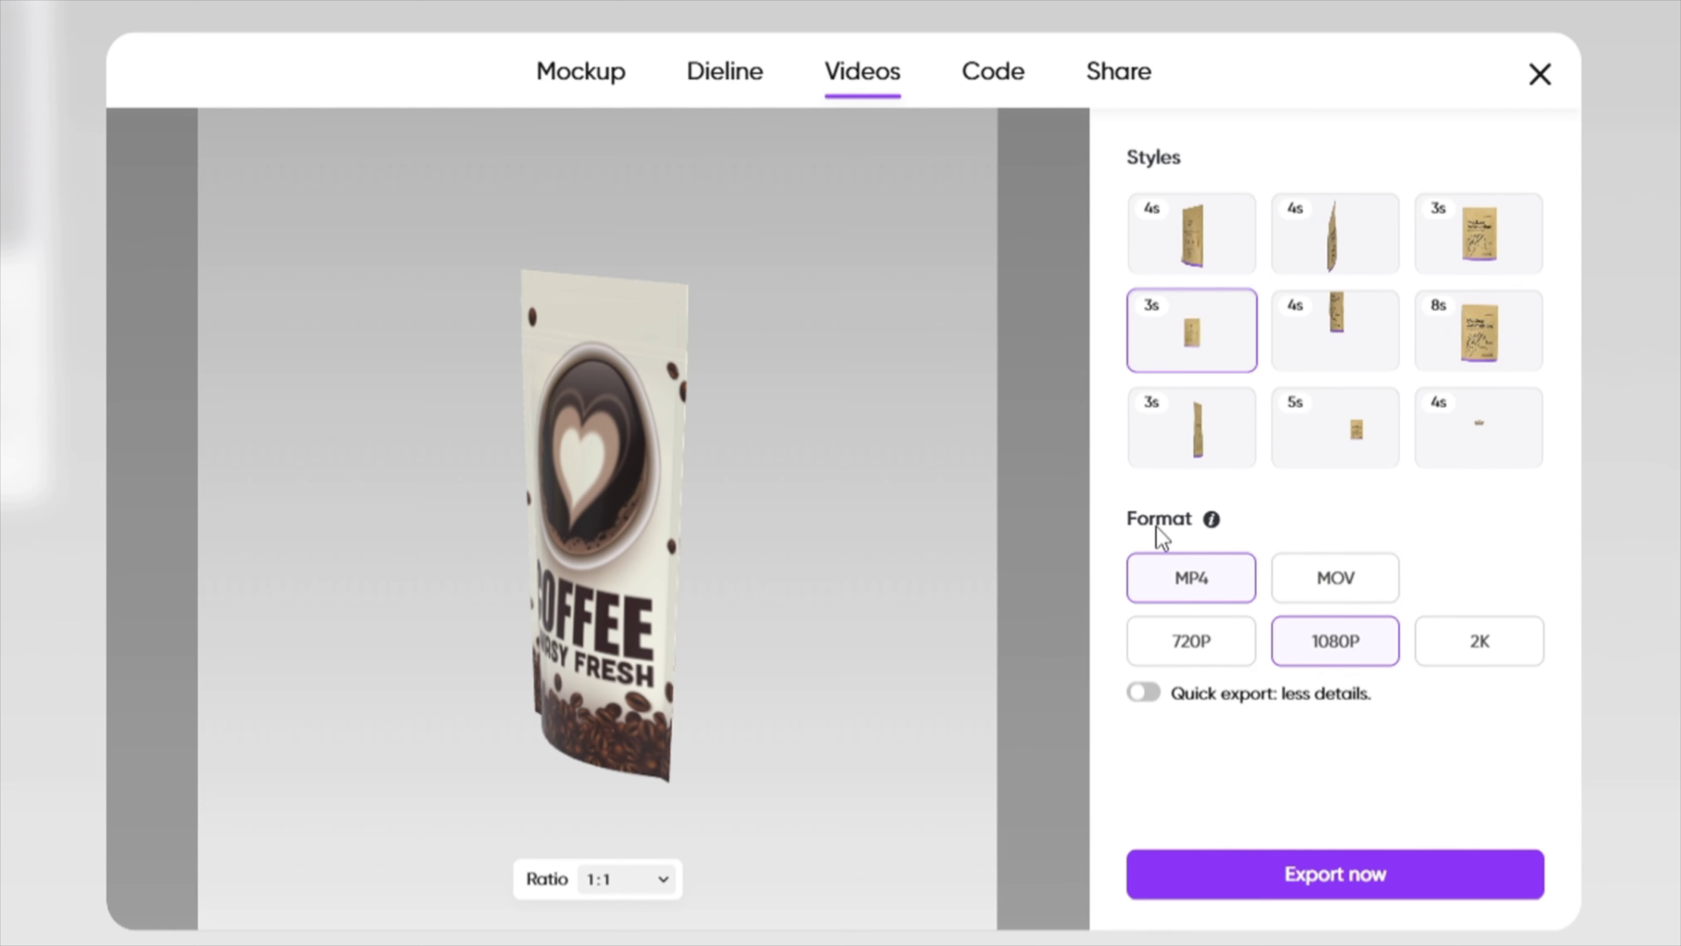
Review the HTML embed code and sharing options for the 3D pouch design.
click(1011, 83)
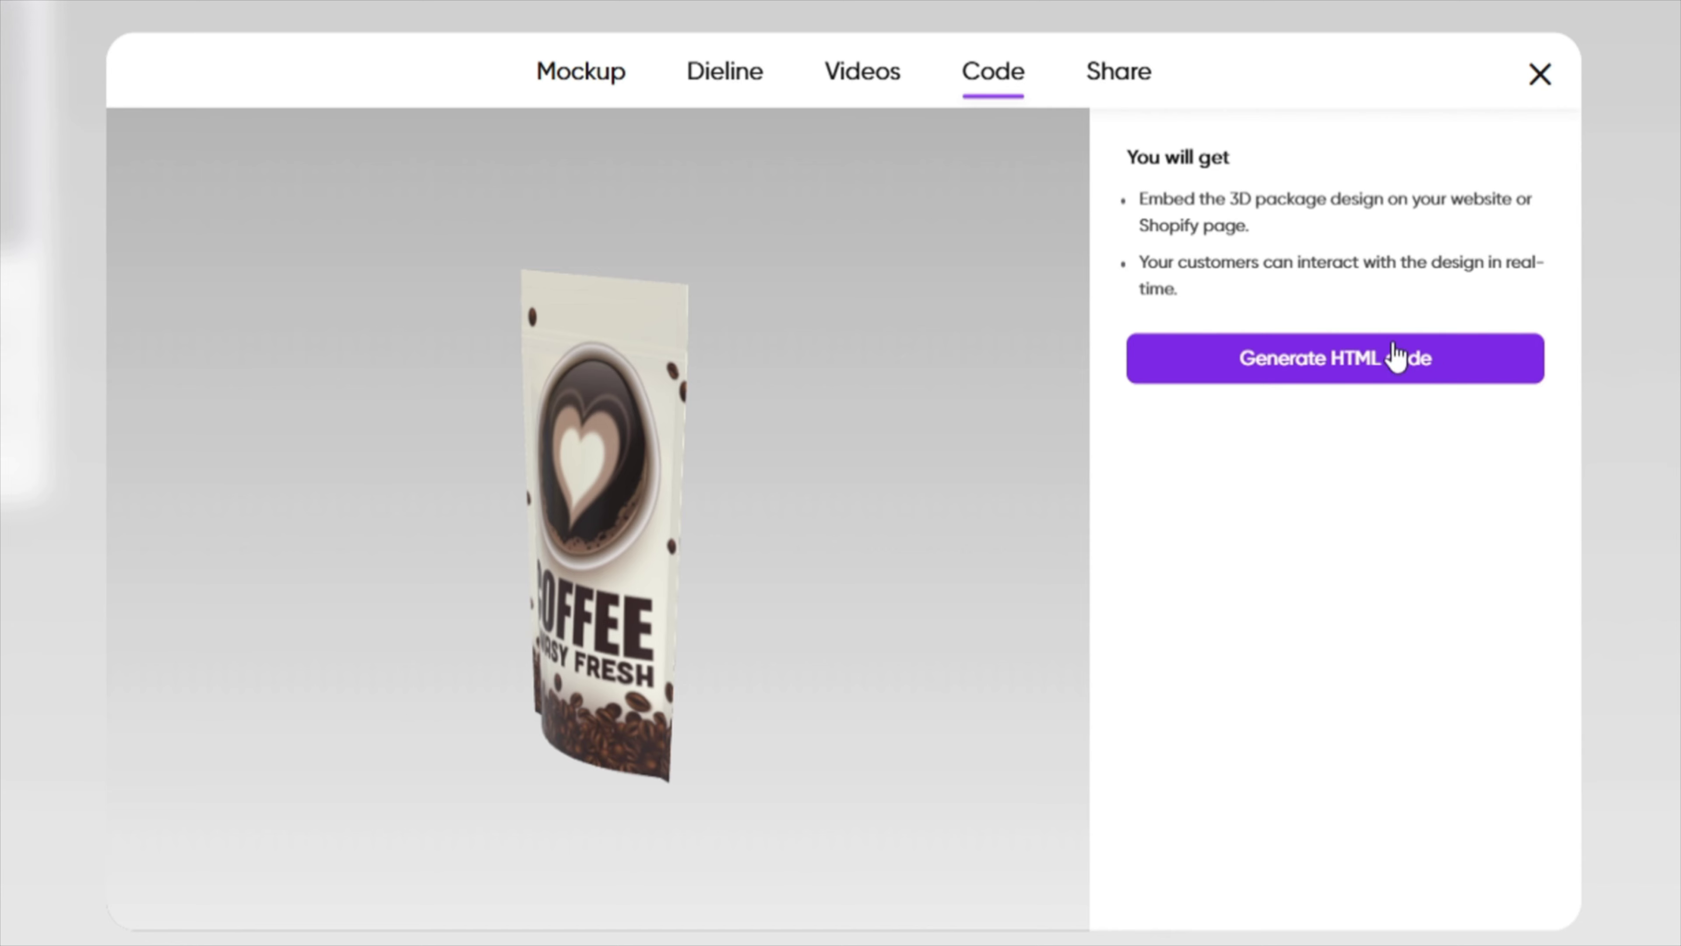
click(1118, 95)
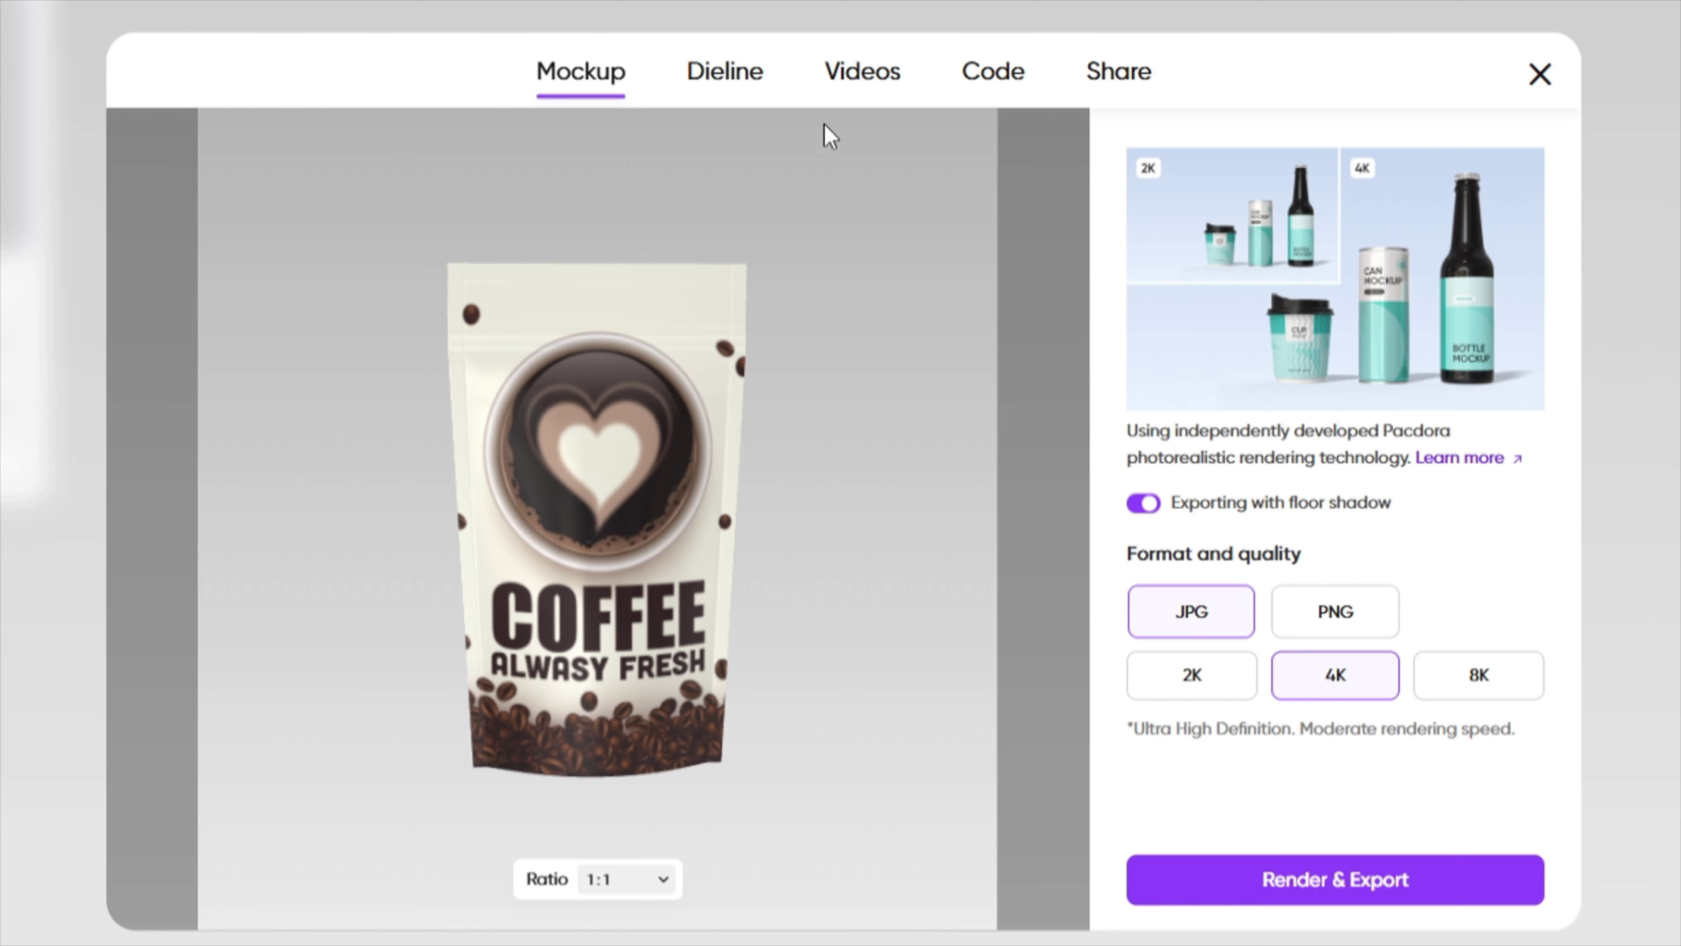
Preview the 8-second video style, then export the pouch animation with the third-row 3-second style as a 1080P MP4.
click(862, 77)
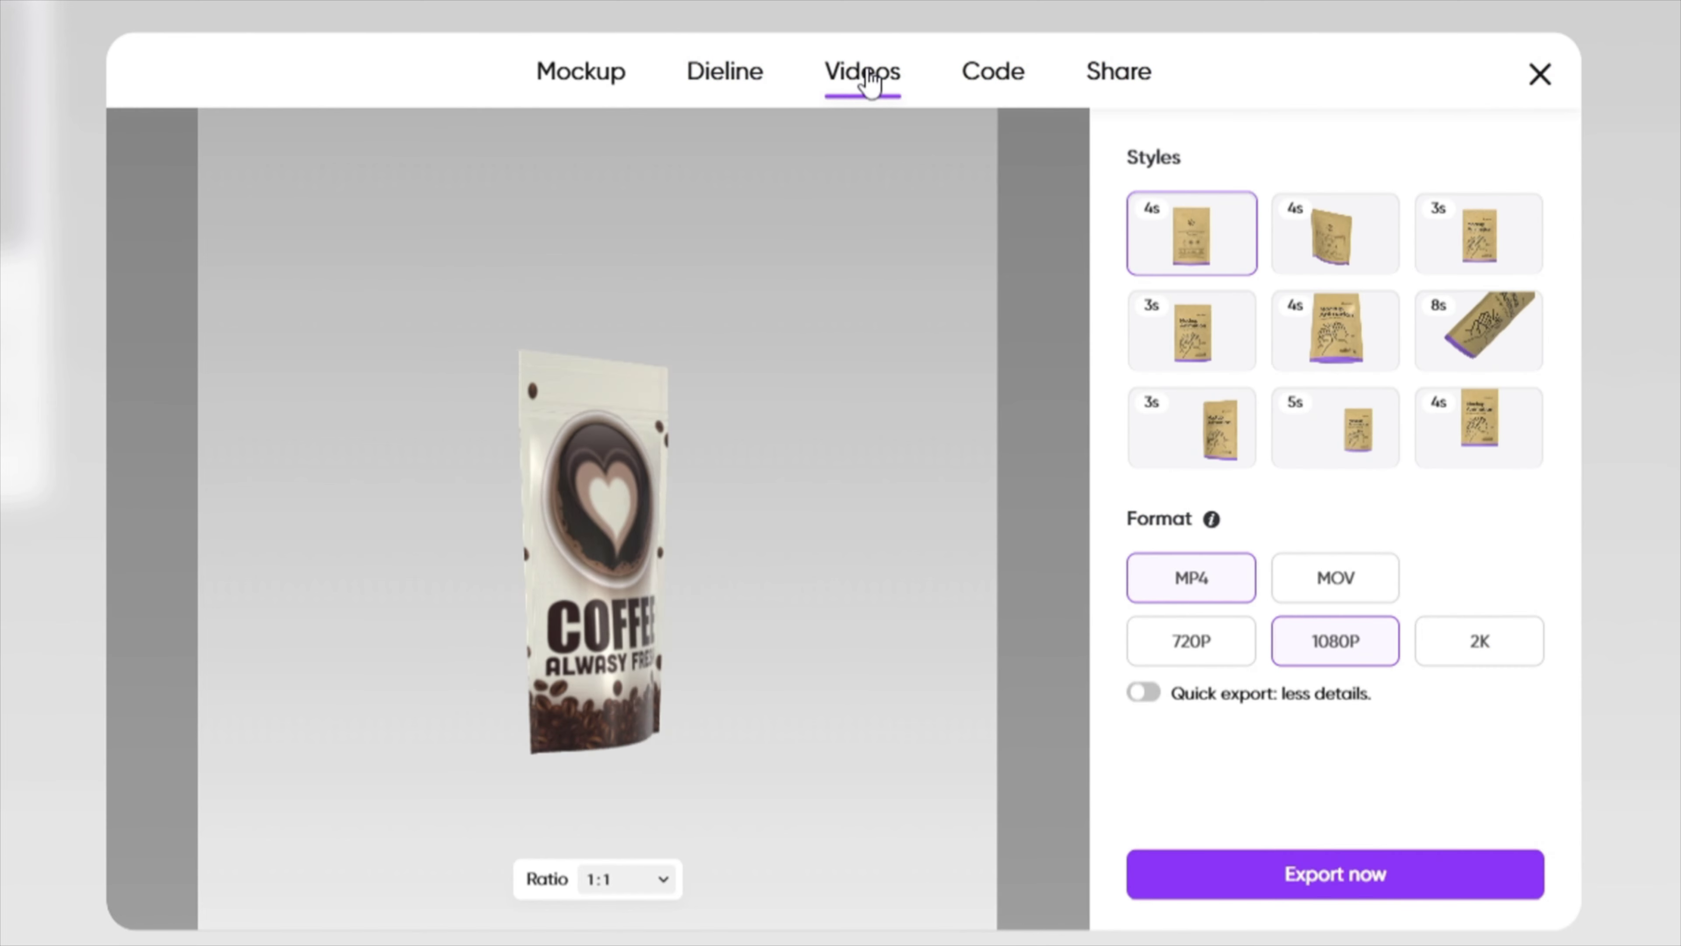
click(1451, 360)
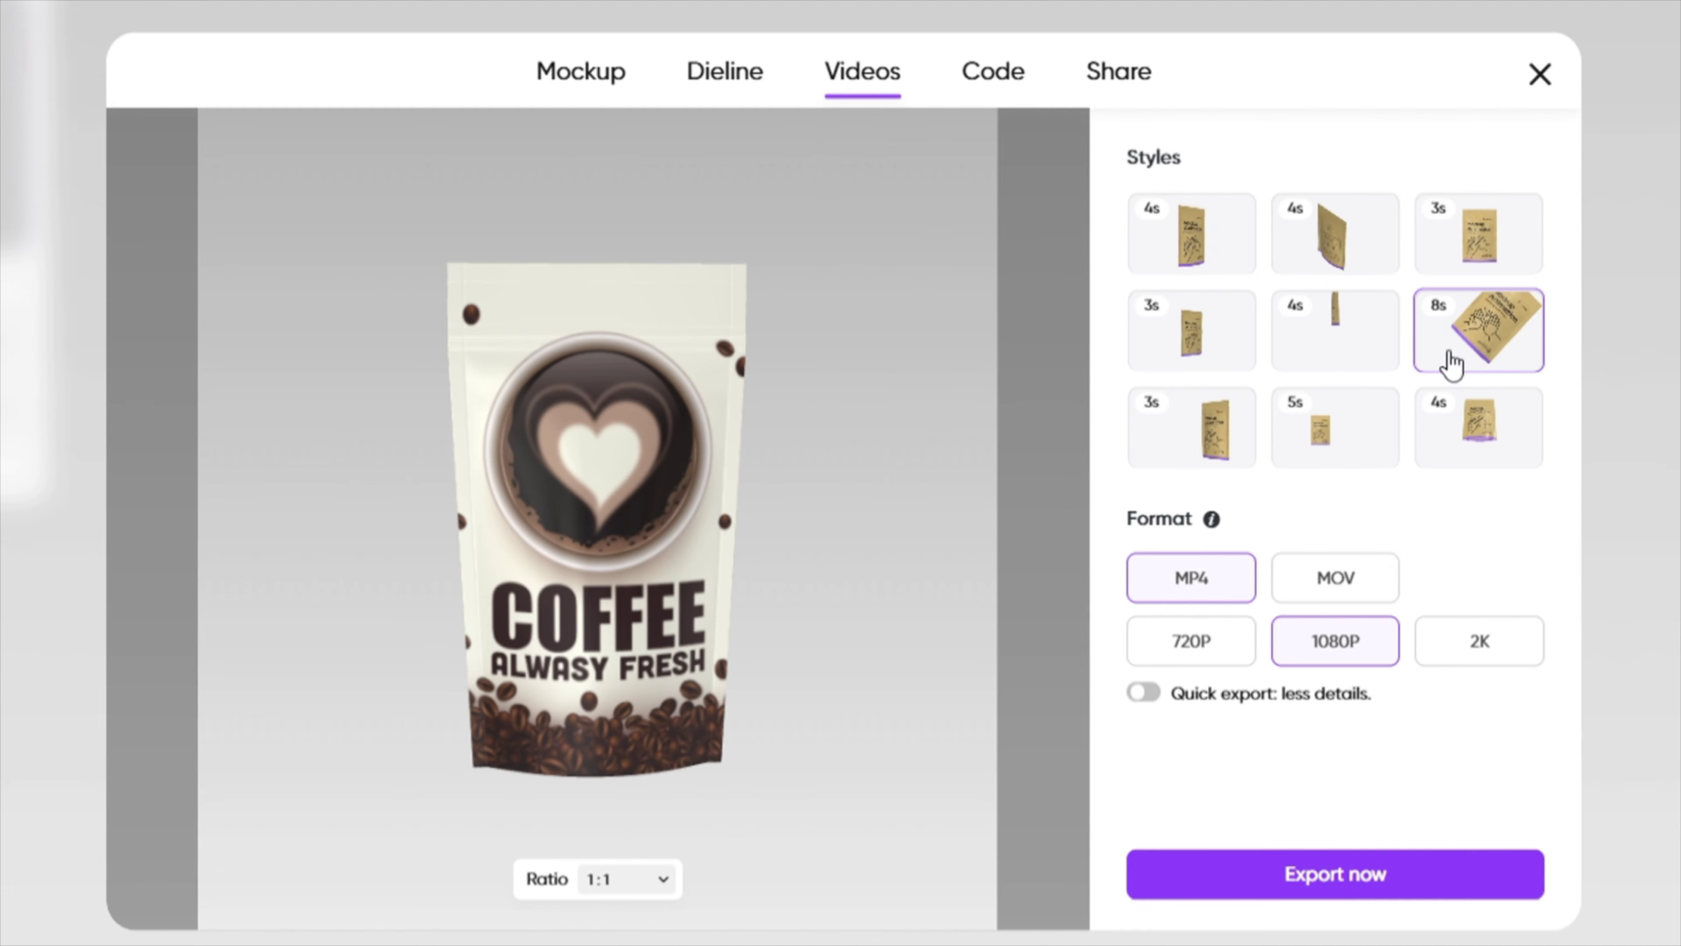
click(1216, 432)
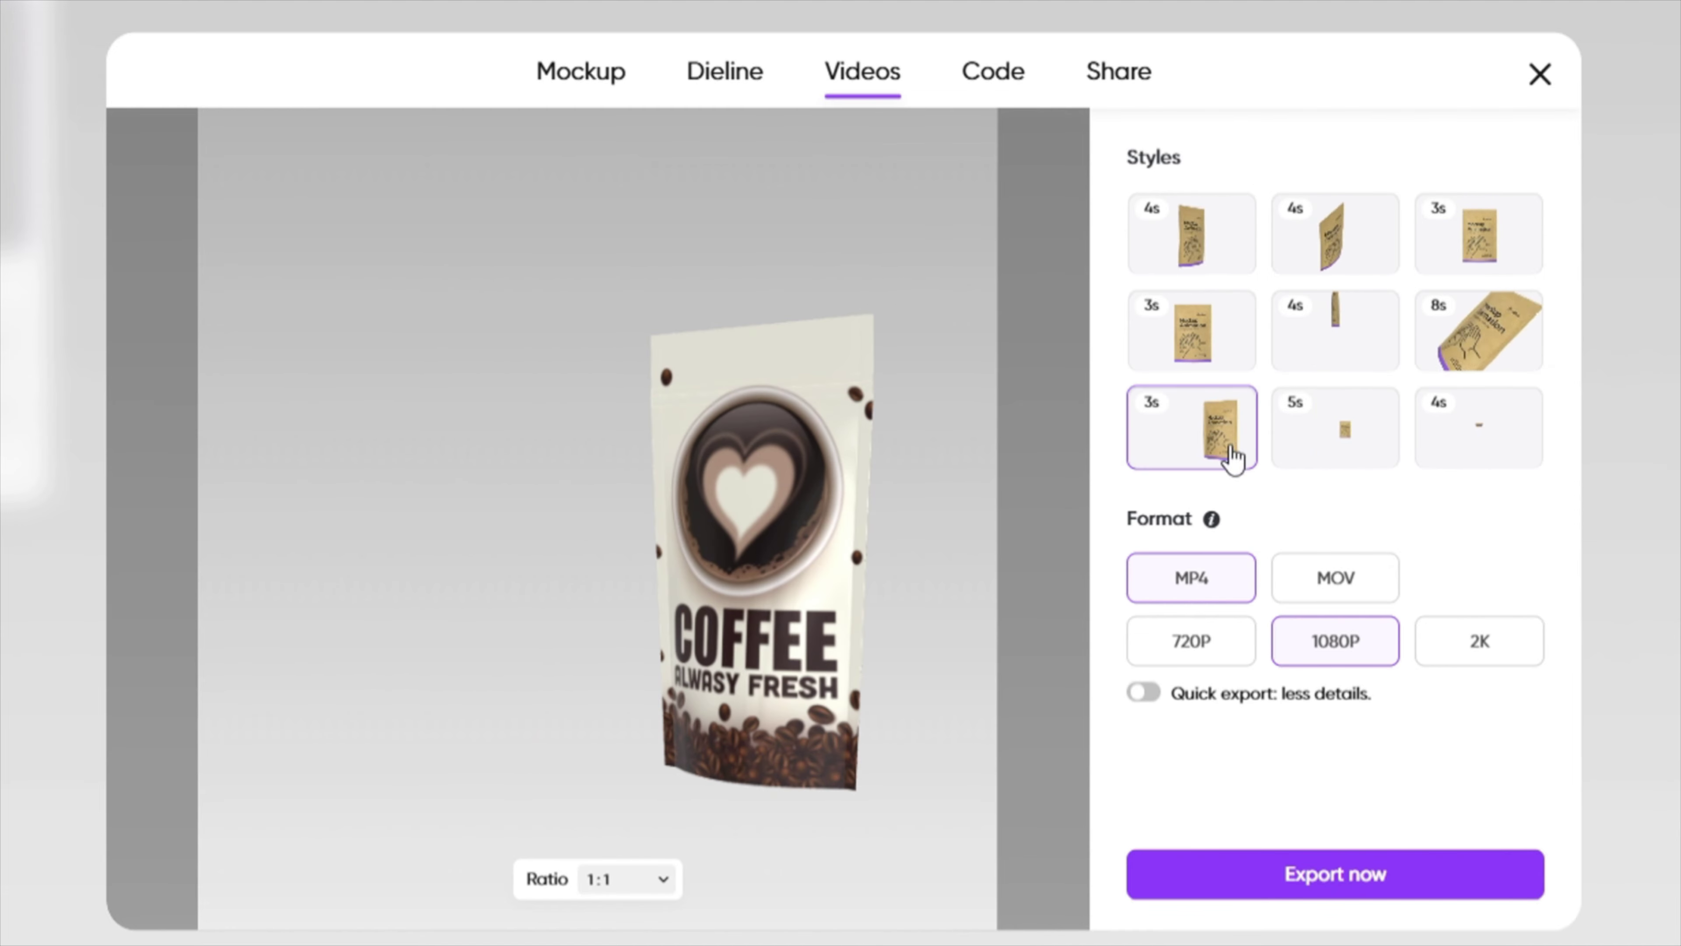
click(1272, 878)
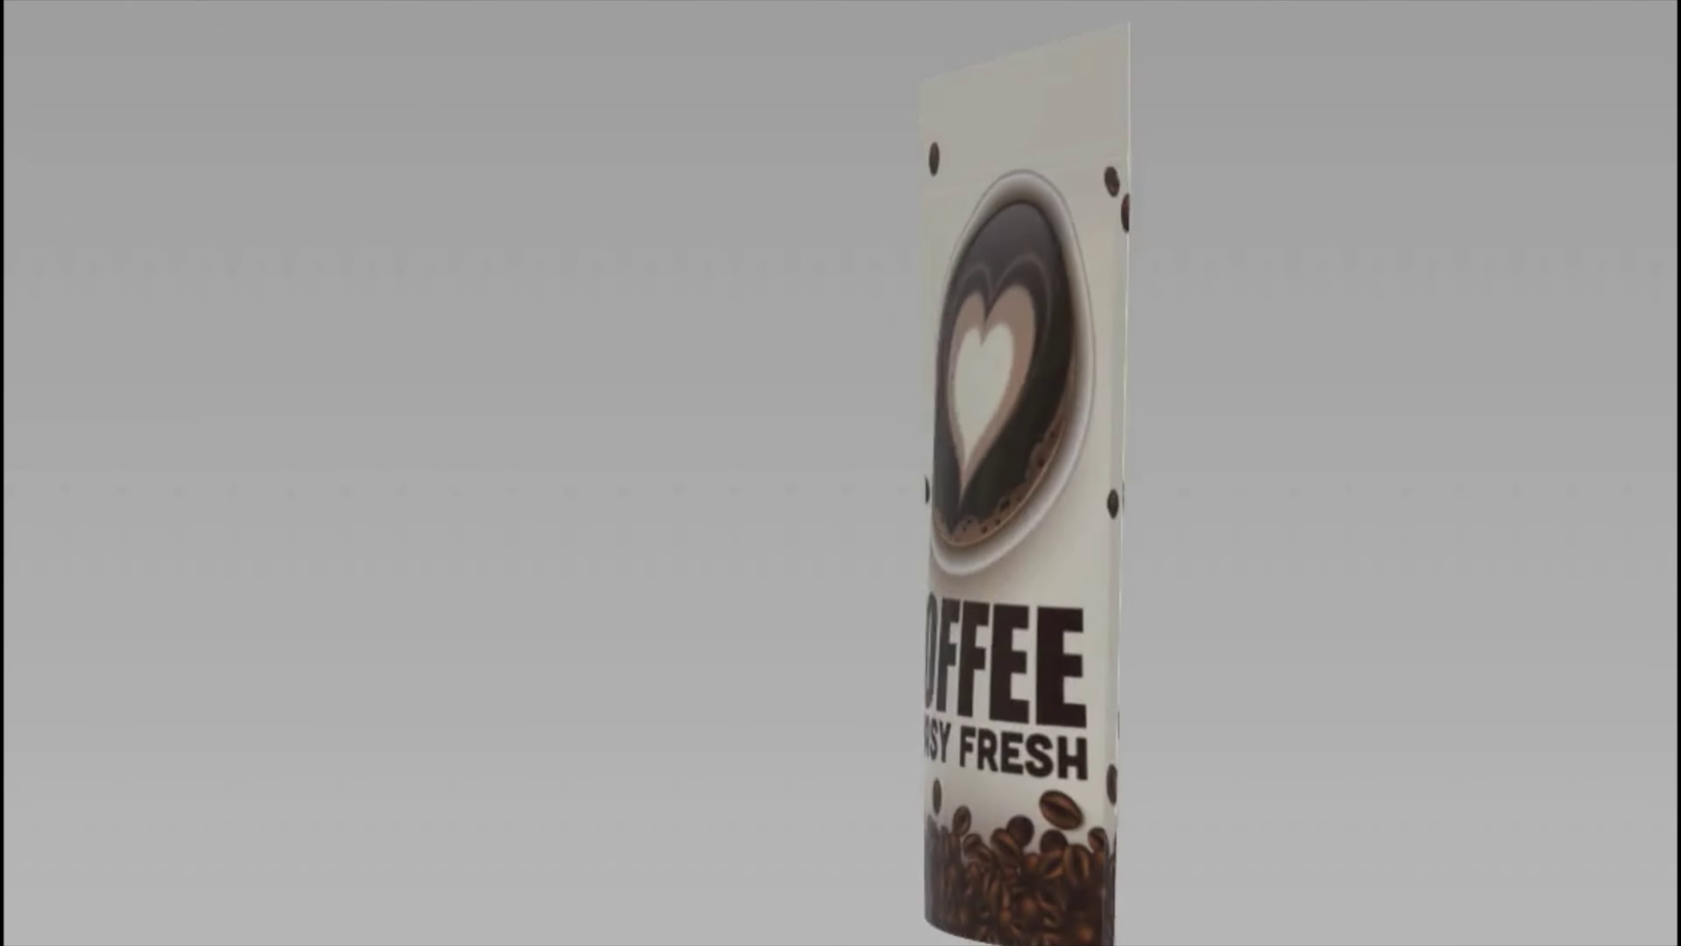